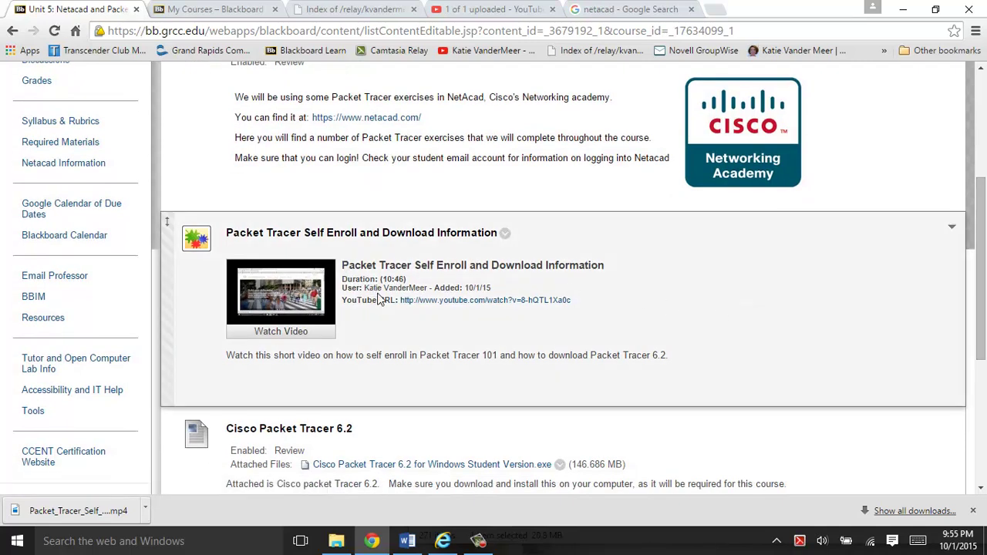
Step: Switch from the Blackboard unit page to the NetAcad site in Internet Explorer and show the courses being taken
drag(973, 246, 833, 310)
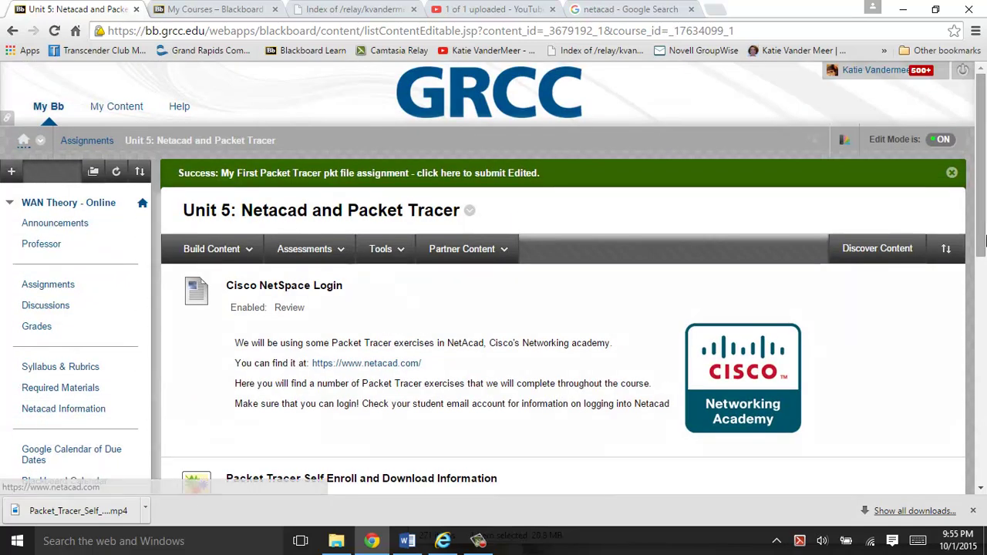
drag(981, 230, 958, 466)
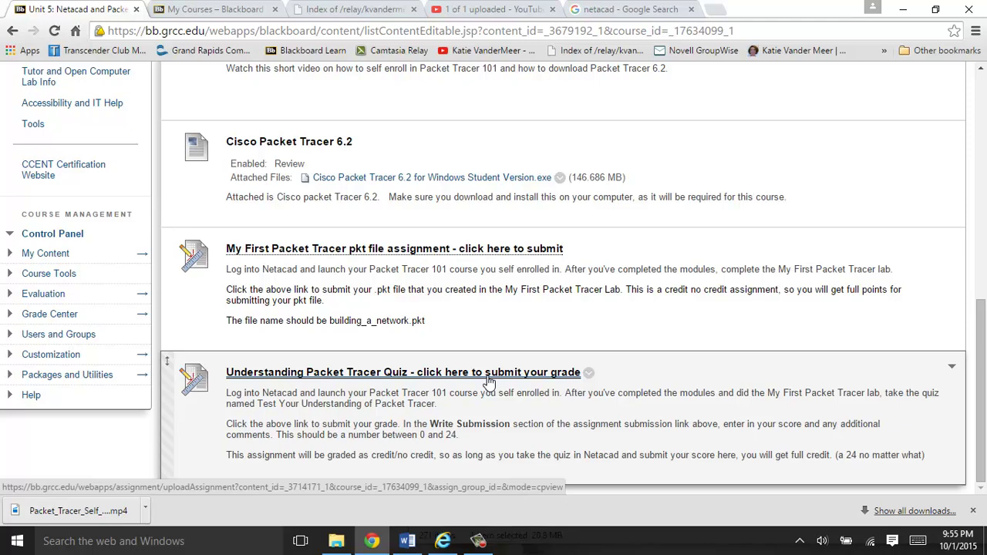
click(453, 546)
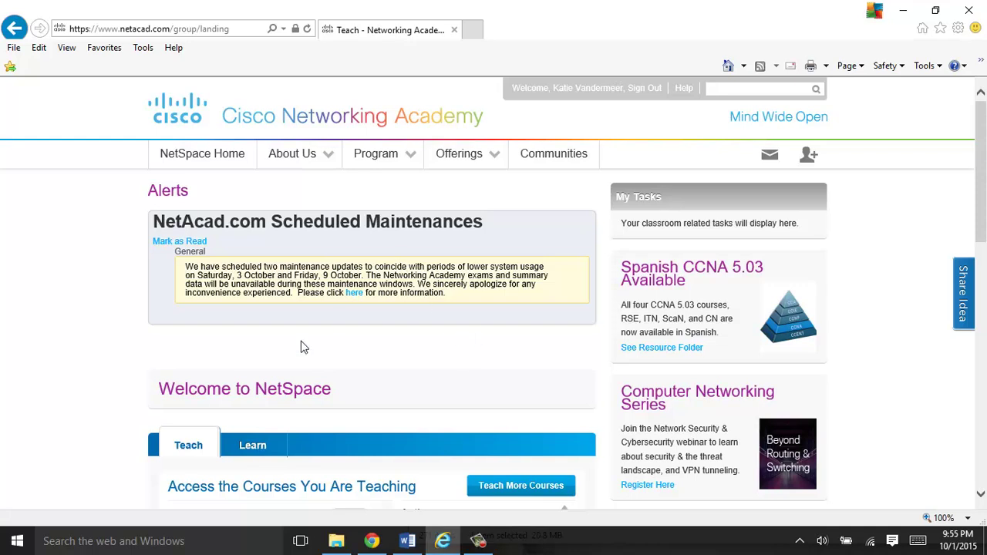
click(249, 455)
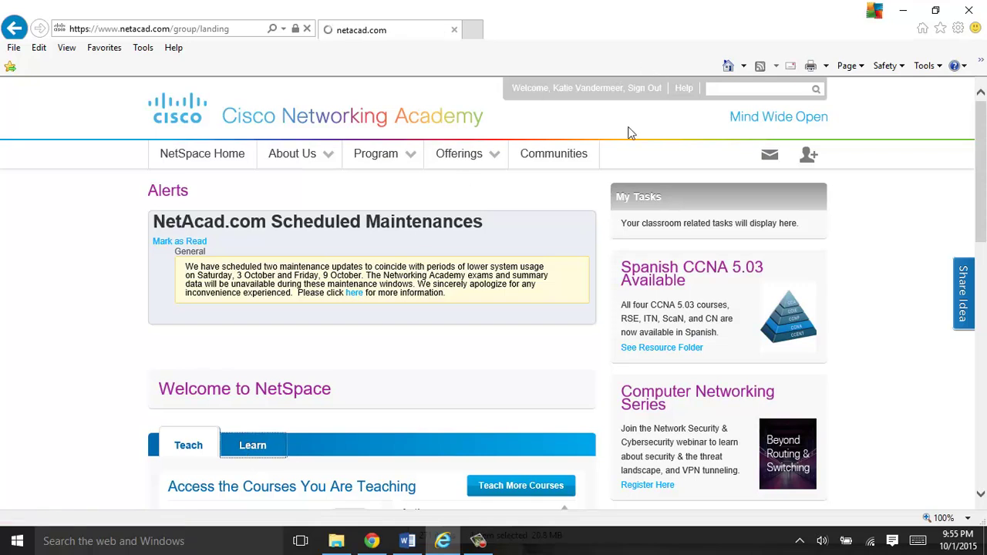
drag(979, 127, 982, 206)
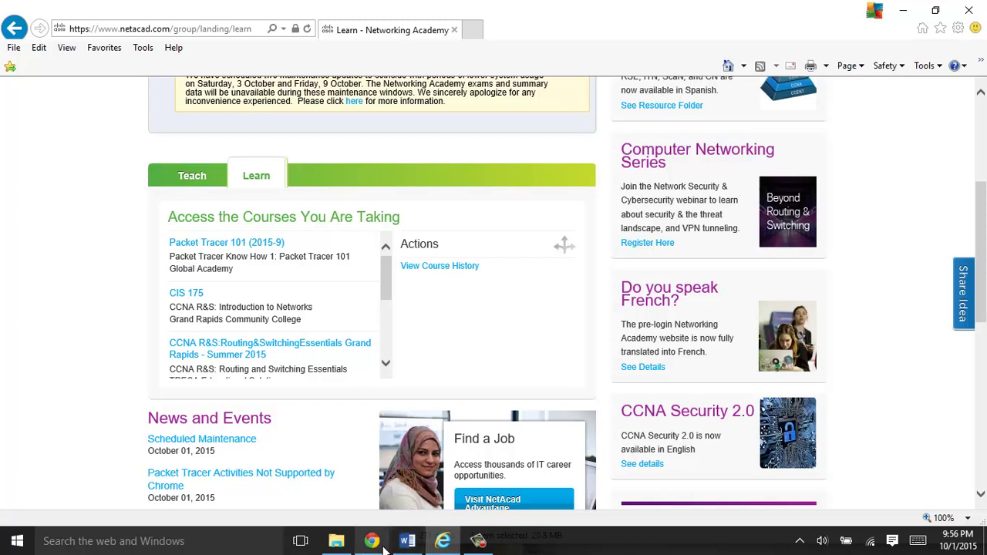
Step: Open the Packet Tracer 101 (2015-9) course and launch it from its home page
mouse_move(370, 543)
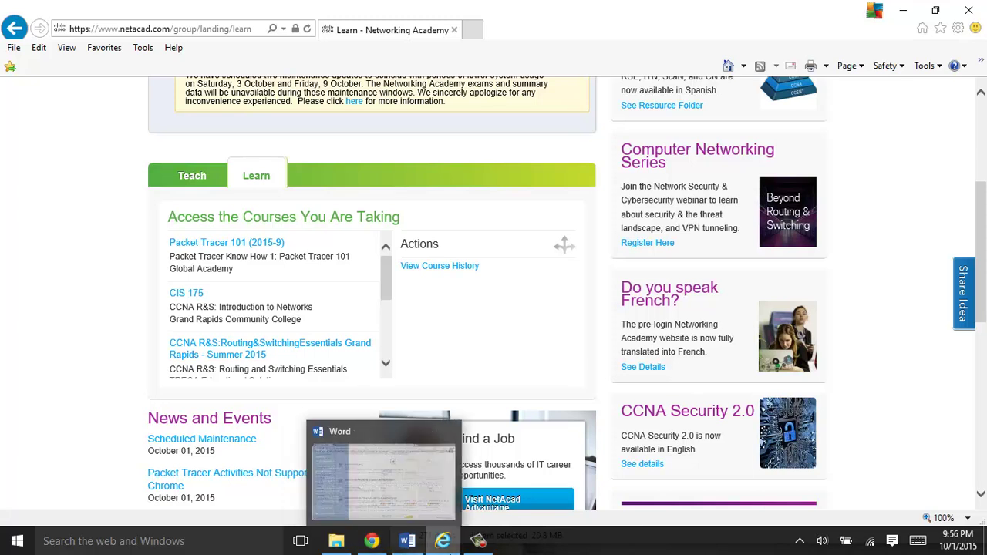
mouse_move(481, 543)
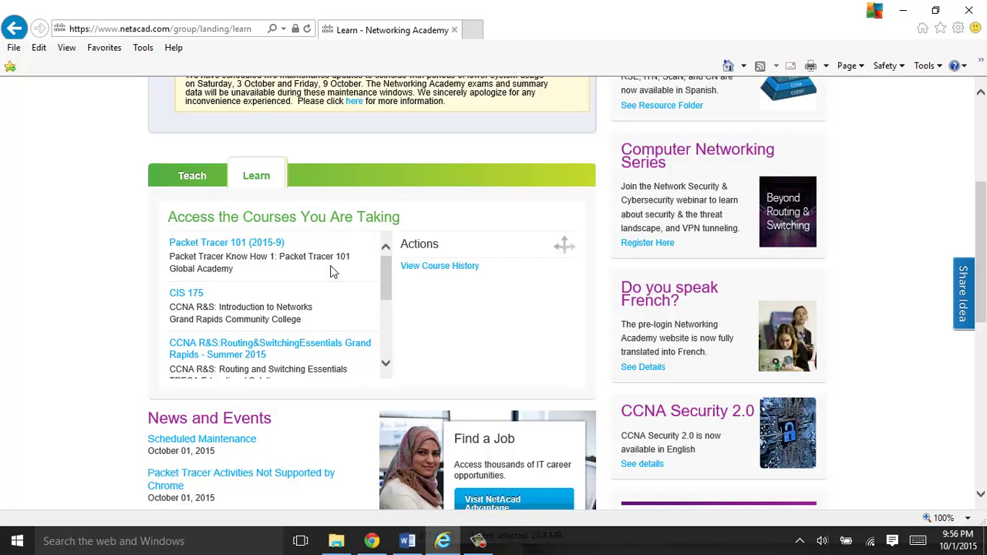
click(259, 252)
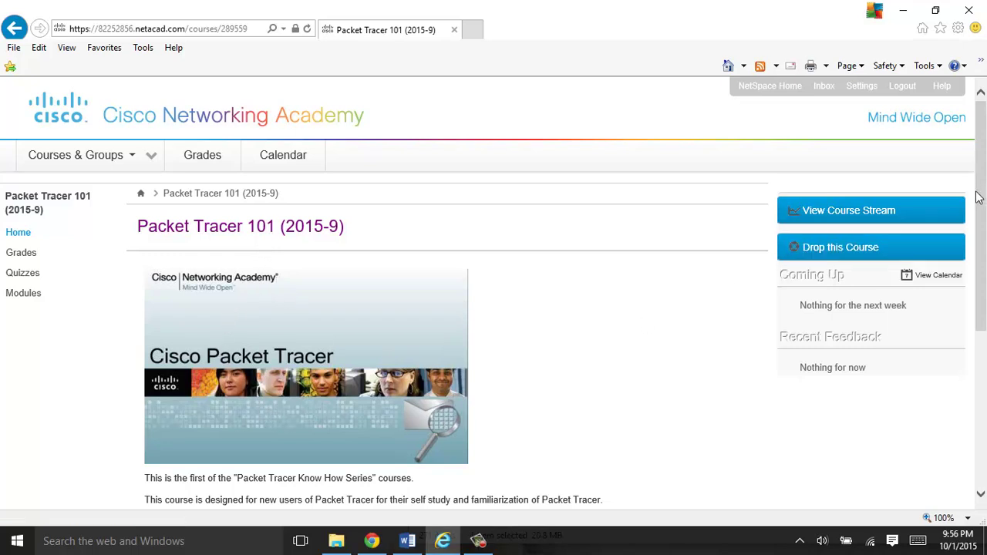
key(ctrl+a)
click(619, 397)
drag(980, 220, 973, 267)
scroll(975, 274, down, 2)
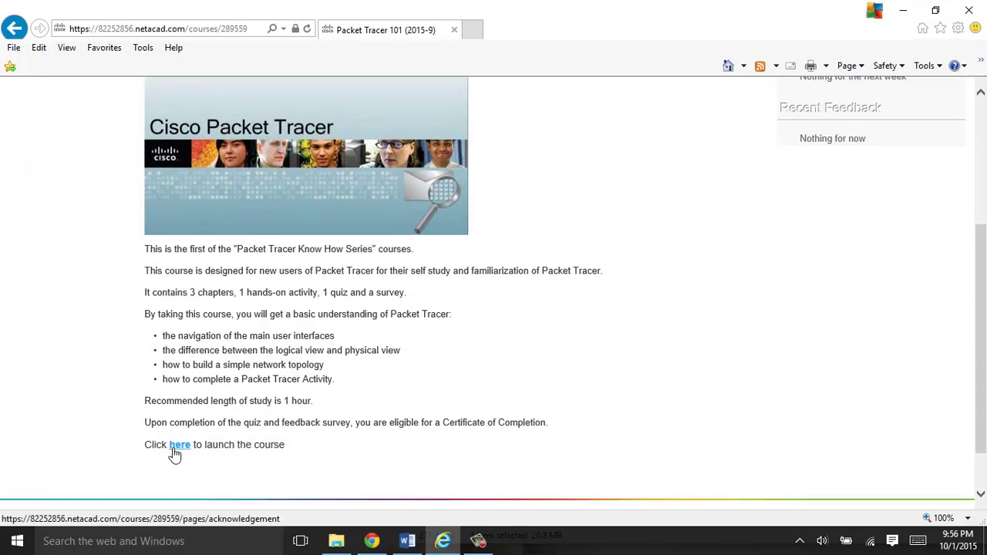
click(177, 447)
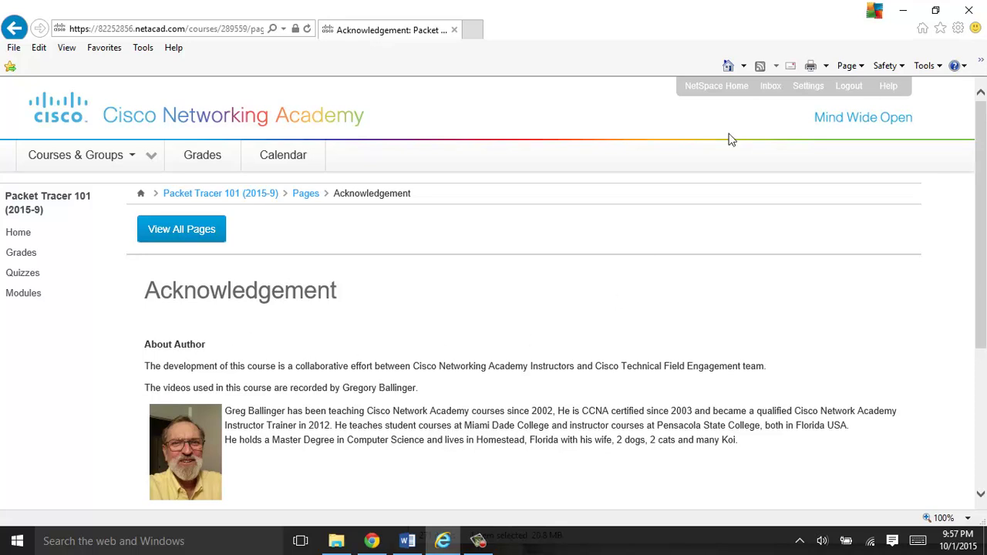
Step: Advance past the Acknowledgement and About Packet Tracer pages to Chapter 1: User Interface Navigation
drag(984, 141, 984, 278)
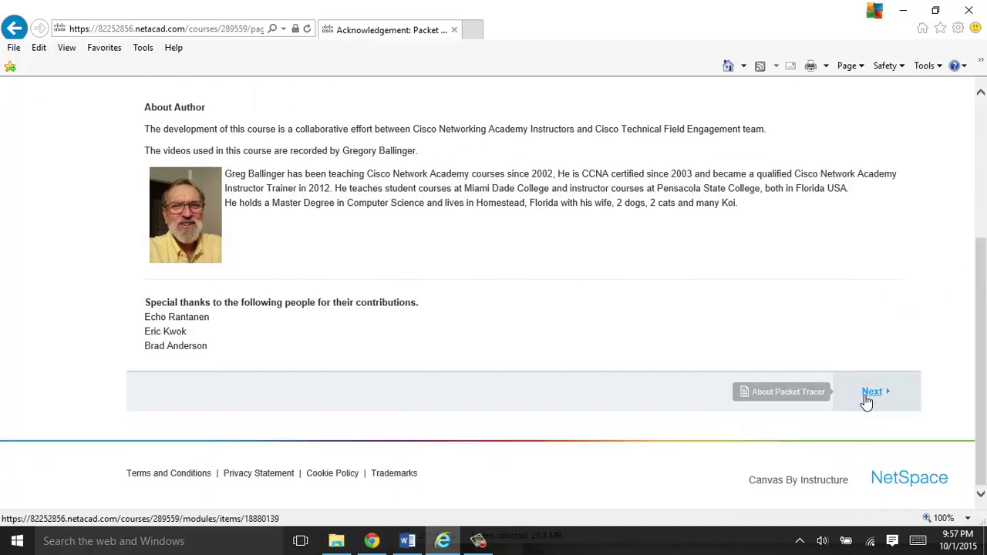
click(866, 396)
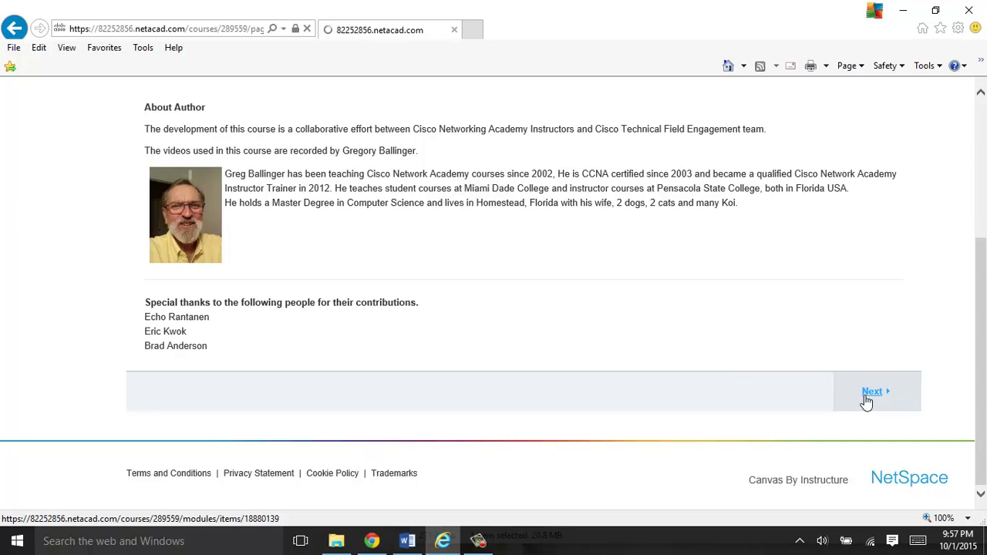
scroll(779, 370, down, 5)
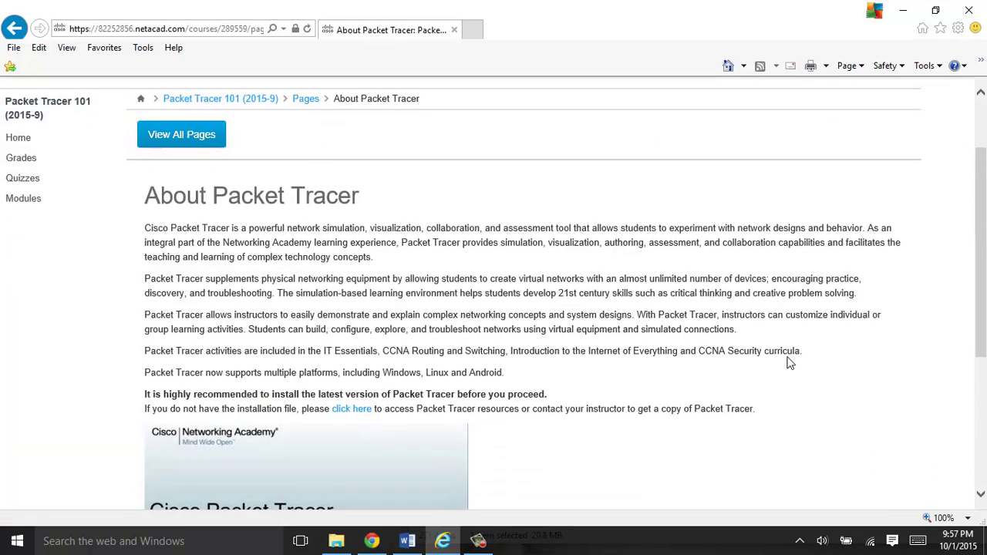
scroll(791, 363, down, 1)
click(879, 399)
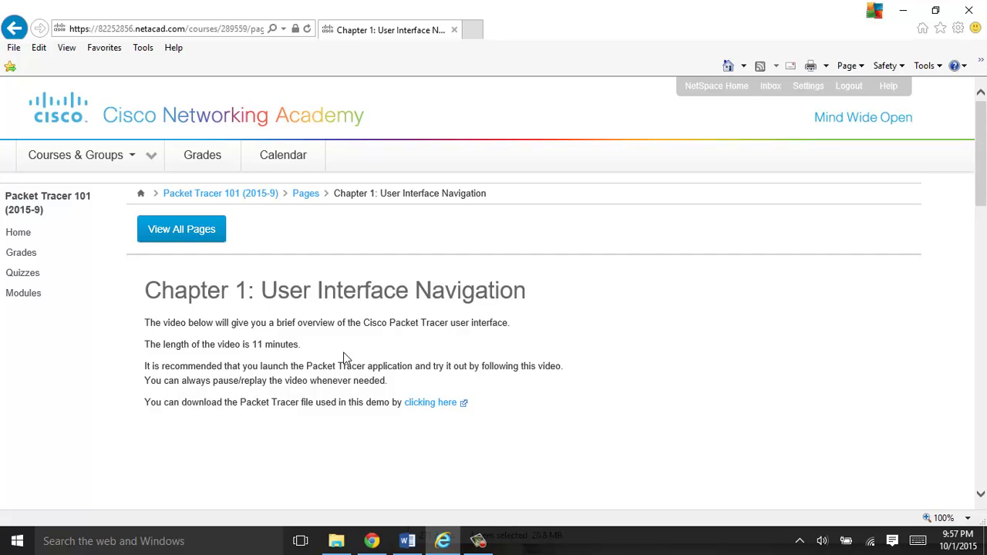
Step: Examine the Chapter 1 introduction, video area and labelled interface picture in the Packet Tracer UI Glossary
scroll(346, 381, down, 5)
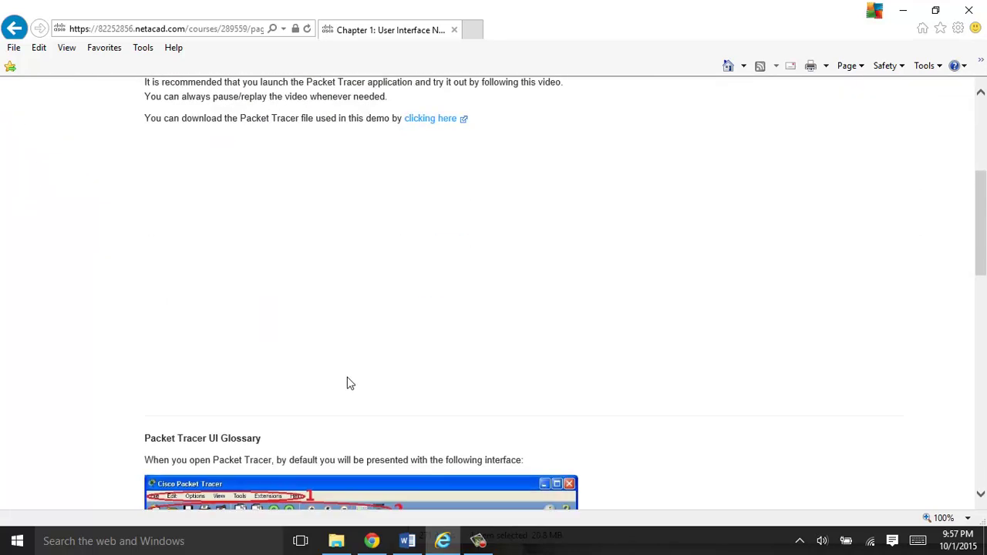
scroll(347, 379, down, 2)
scroll(346, 383, up, 3)
scroll(320, 320, up, 1)
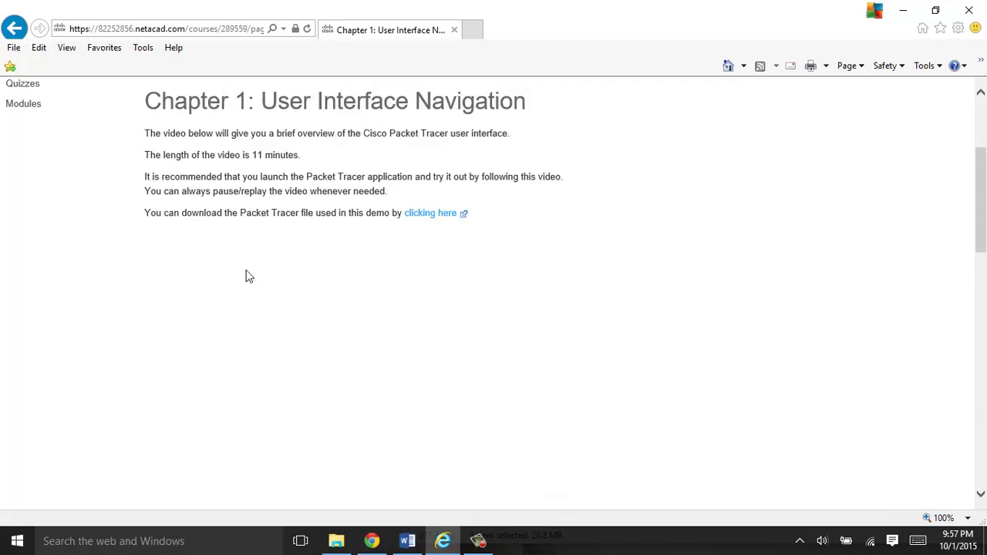
scroll(303, 339, up, 2)
scroll(303, 347, down, 4)
scroll(302, 346, down, 6)
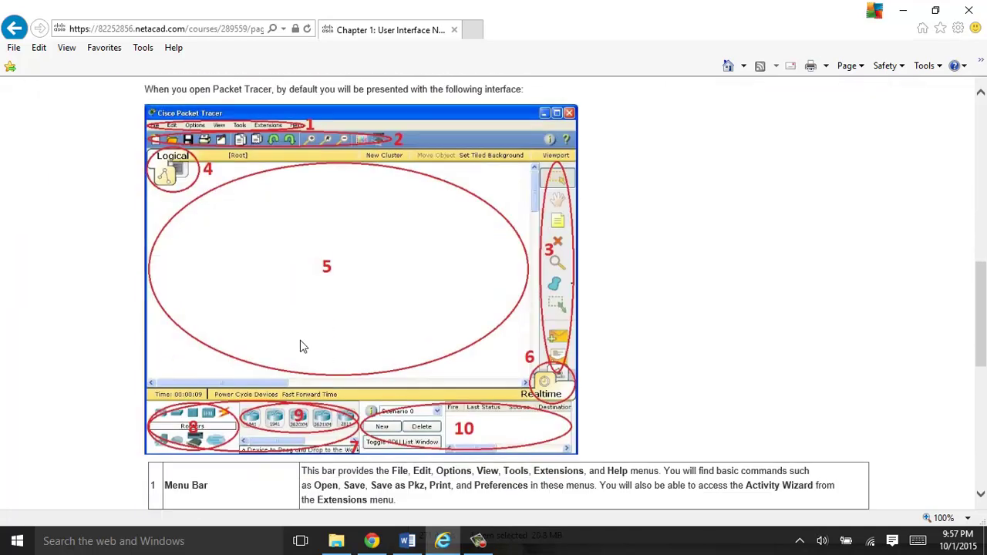
scroll(300, 345, up, 5)
scroll(301, 343, up, 5)
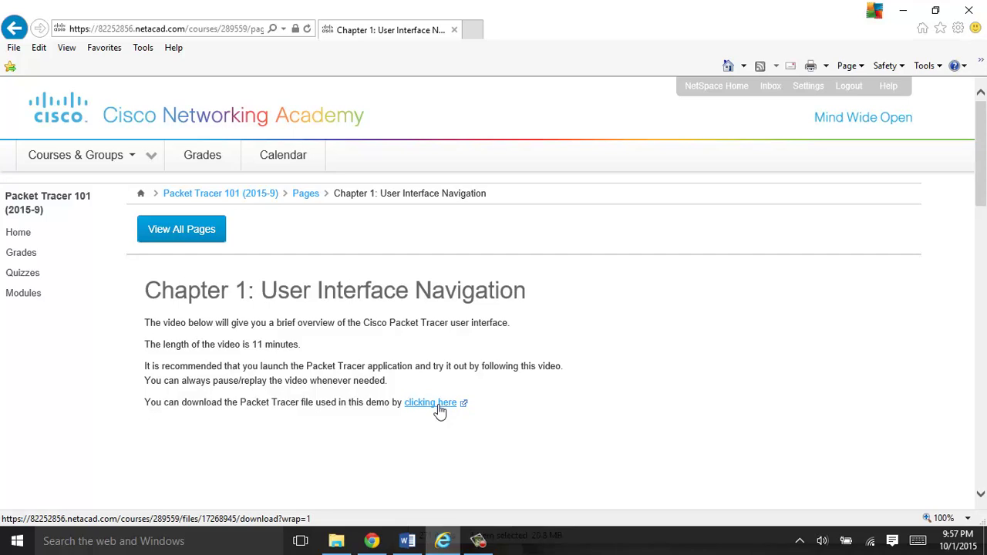
Step: Download the Chapter 1 demo file Overview.pkt and open it in Packet Tracer
click(438, 407)
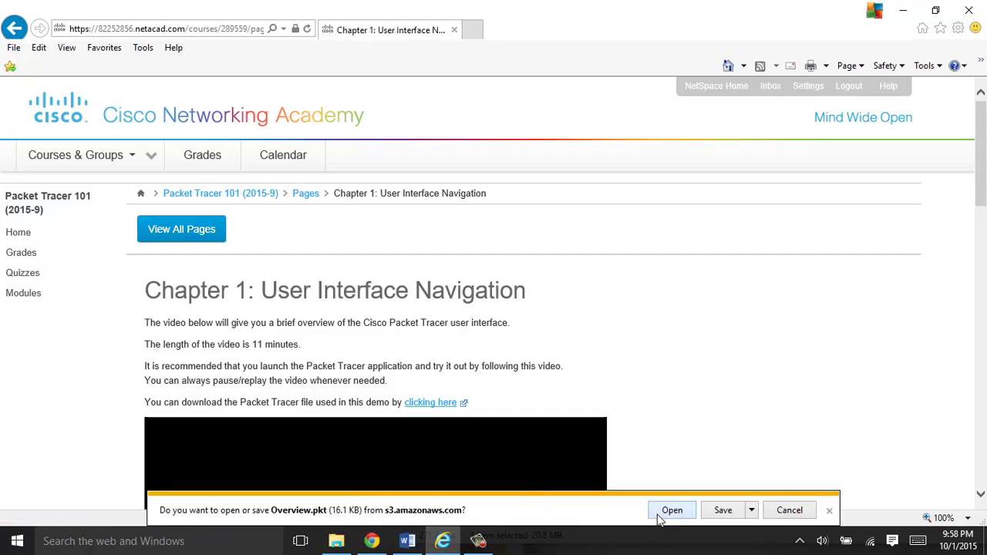
click(720, 512)
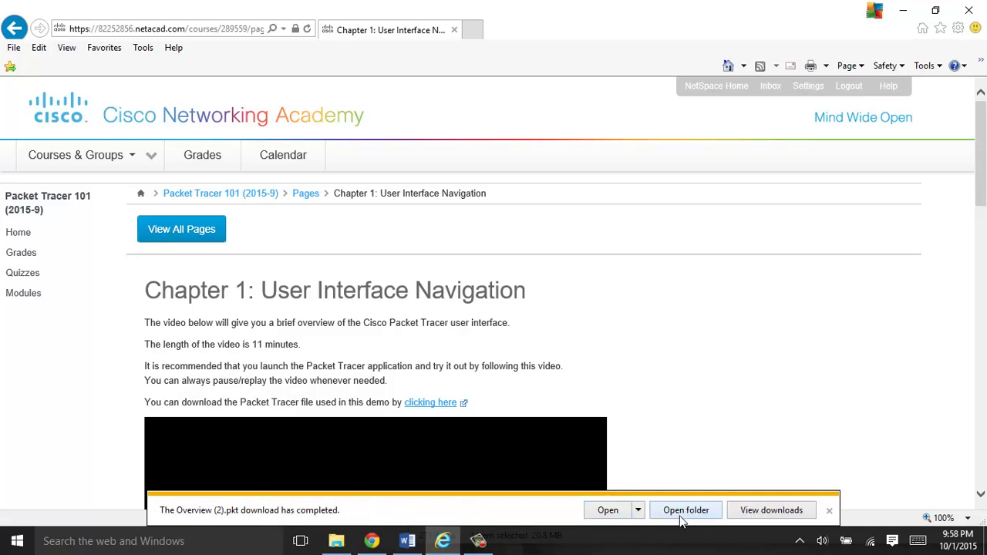
click(602, 513)
click(607, 509)
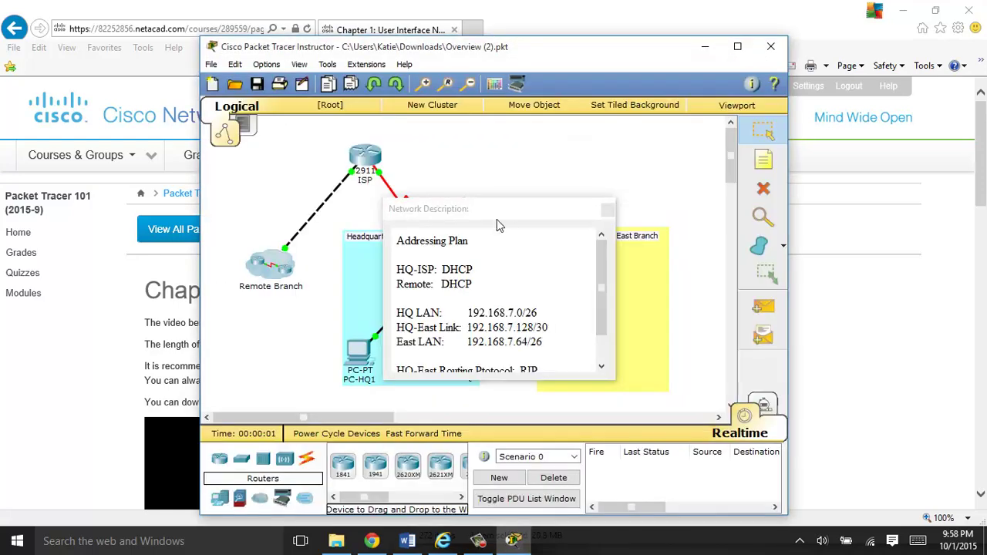
Step: Move the Packet Tracer window and its Network Description aside to uncover part of the chapter video and the network diagram
drag(503, 209, 593, 152)
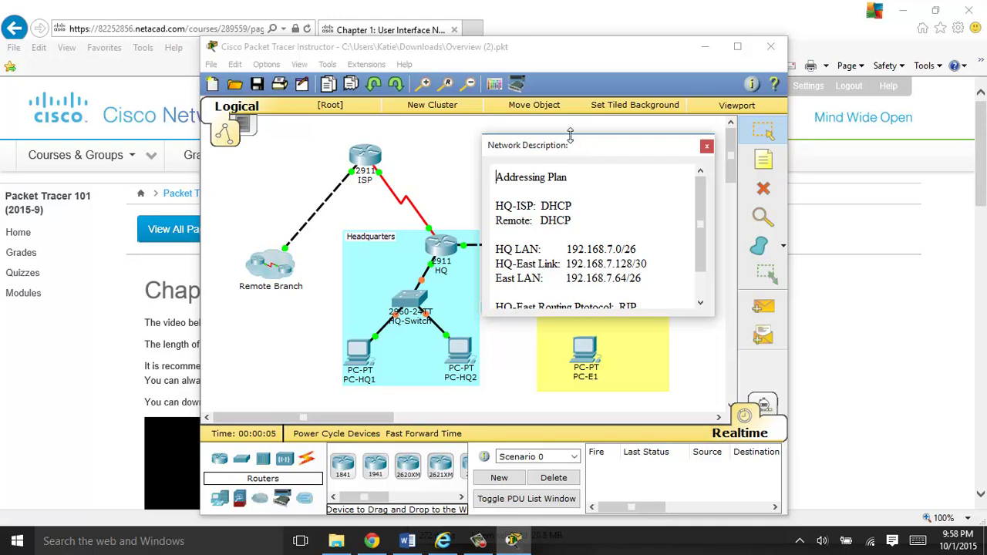
click(158, 343)
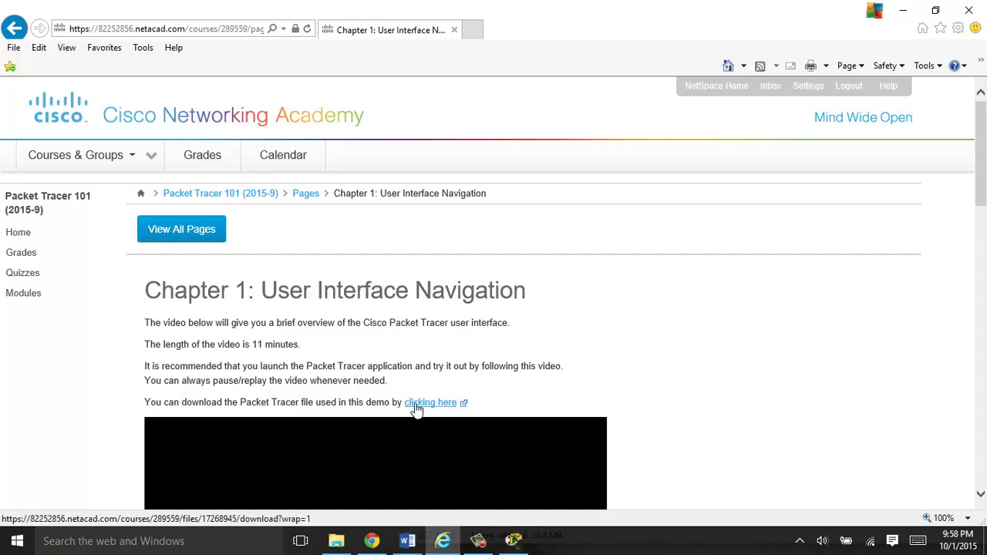
scroll(273, 366, down, 4)
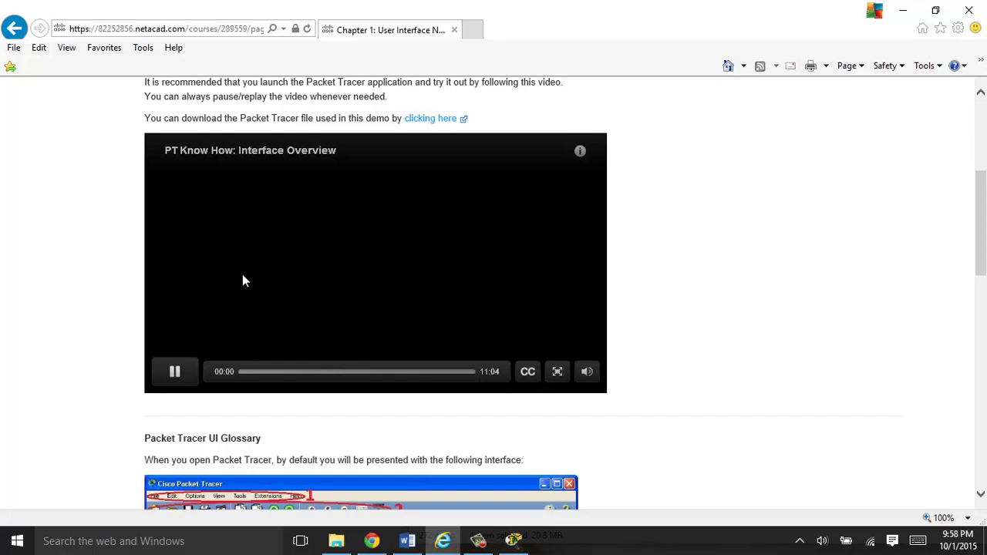
click(512, 540)
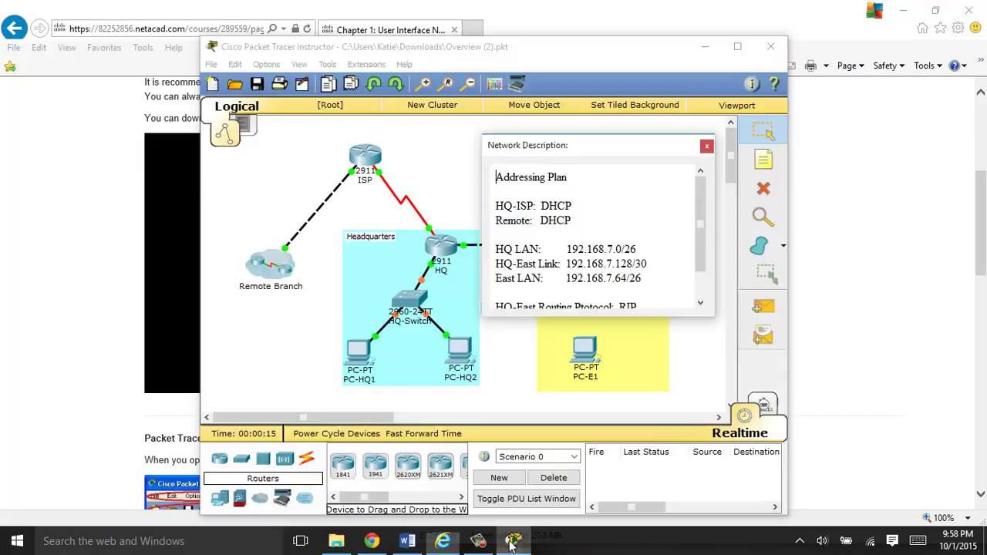
drag(561, 51, 792, 76)
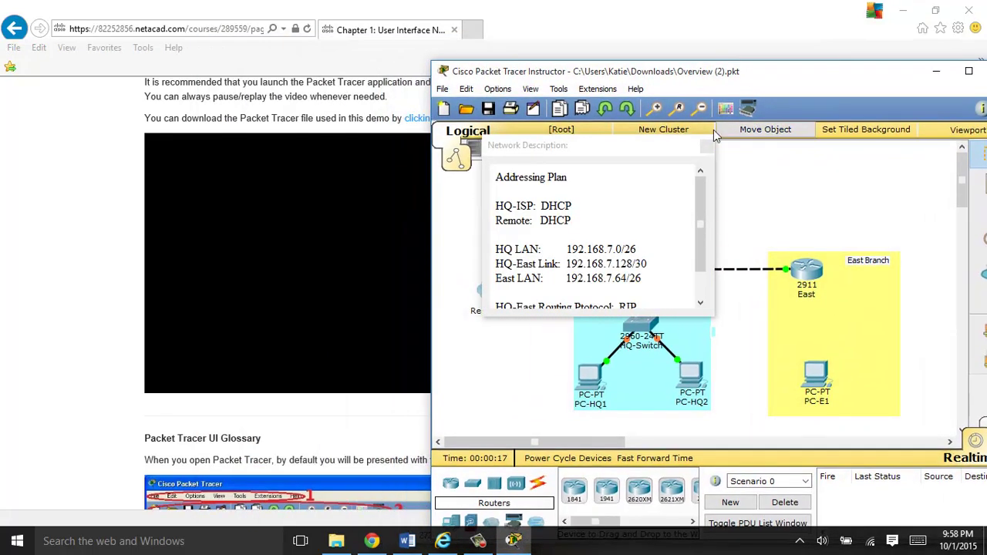
drag(645, 144, 883, 185)
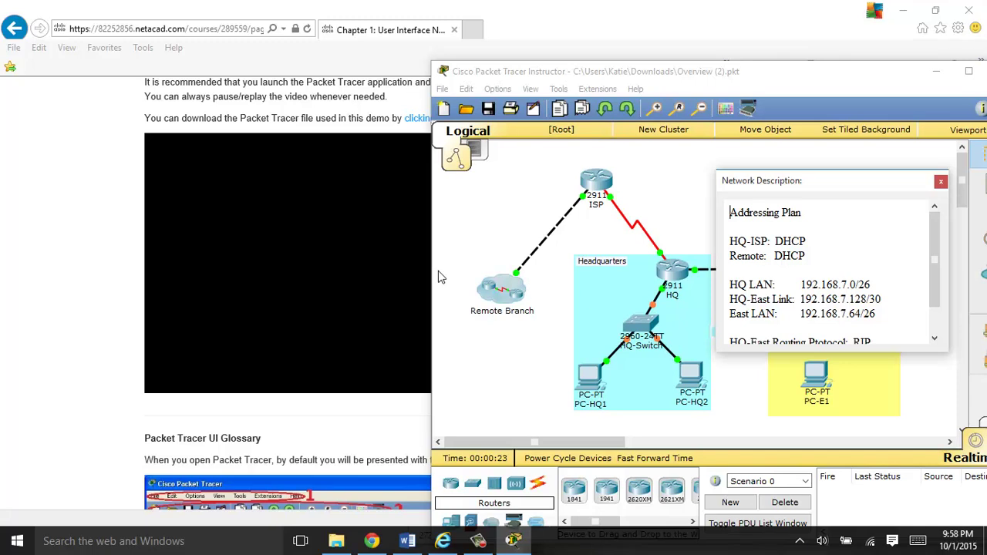
Step: Return to the Chapter 1 page in Internet Explorer and examine the Interface Overview video and the glossary's descriptions of interface parts
mouse_move(326, 285)
click(240, 304)
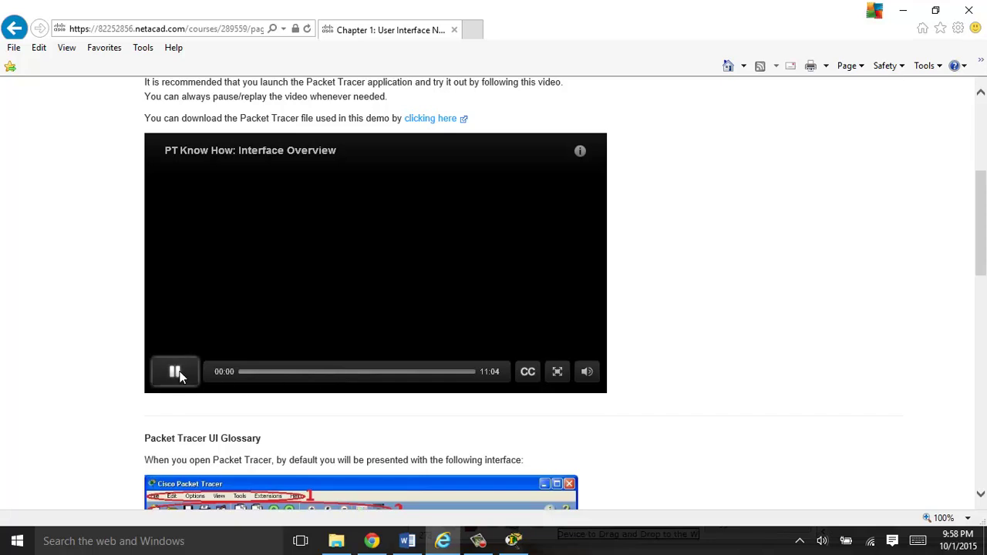
scroll(293, 337, down, 2)
scroll(250, 291, up, 3)
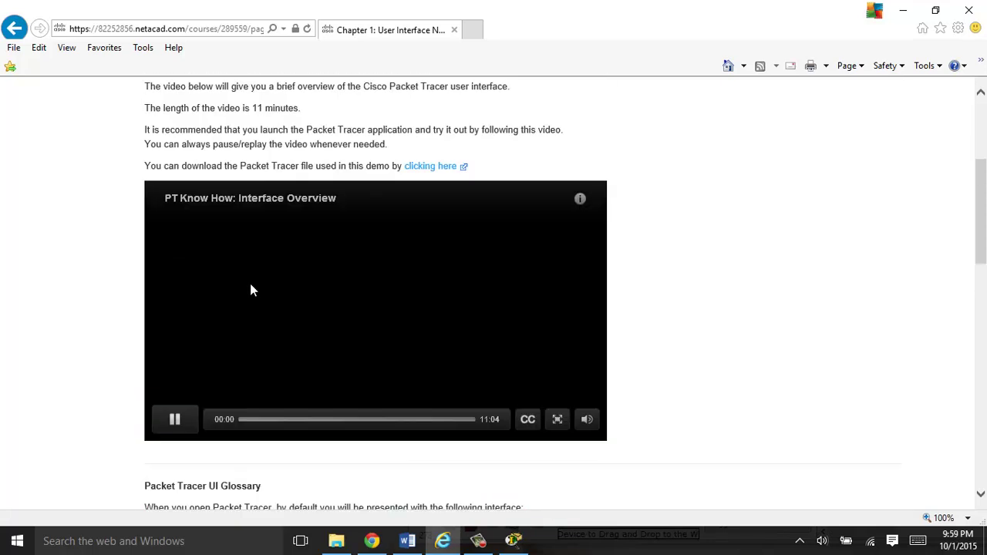
scroll(250, 291, up, 3)
scroll(227, 286, down, 2)
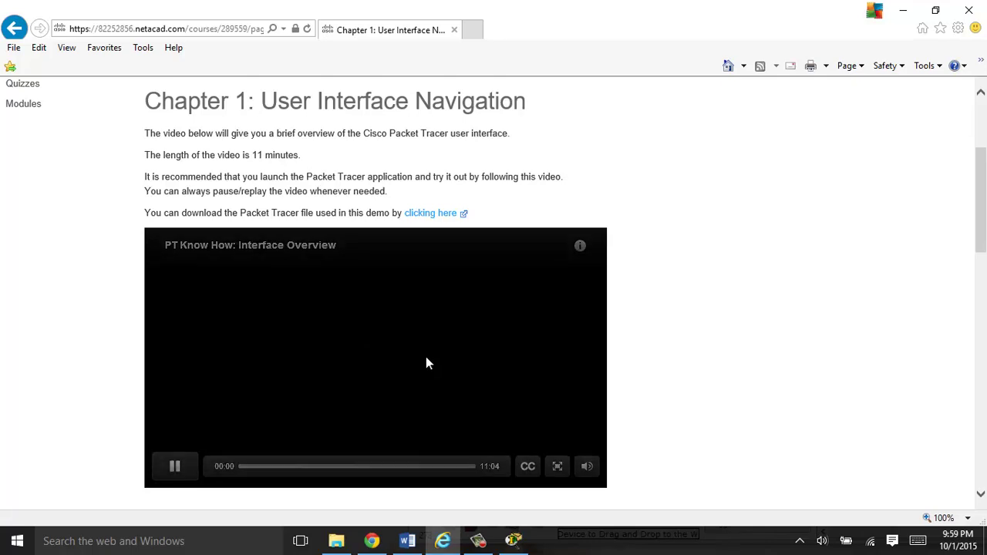
scroll(432, 364, down, 2)
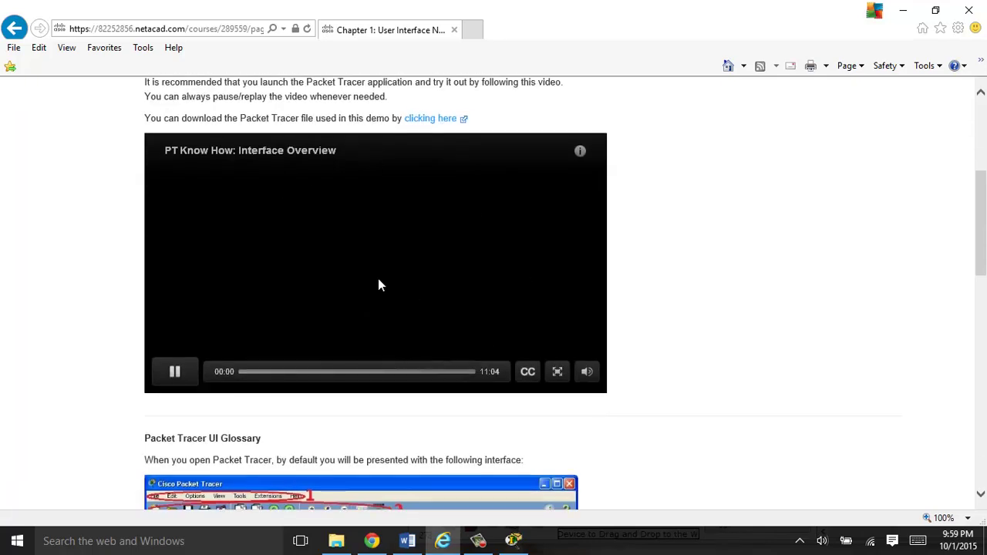
scroll(378, 285, down, 4)
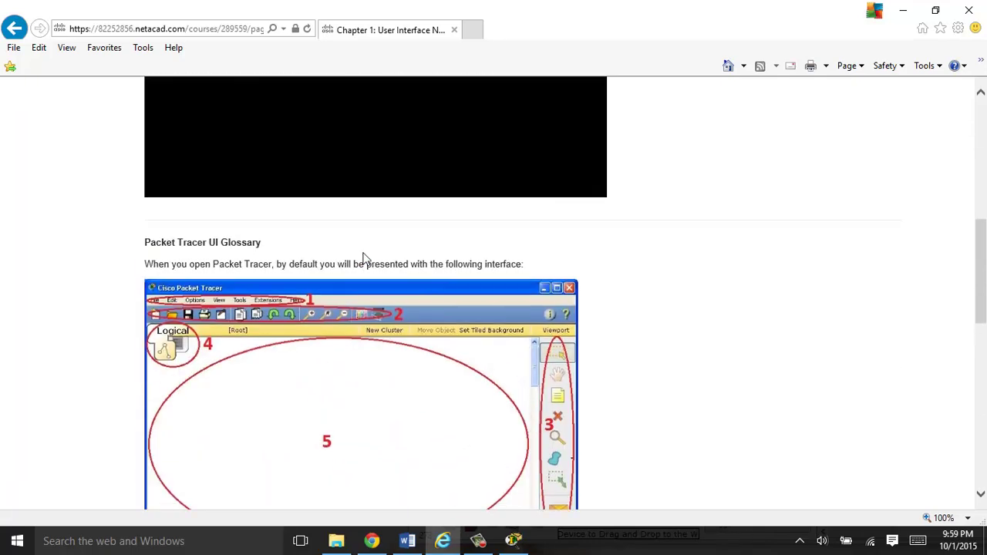
scroll(363, 257, up, 4)
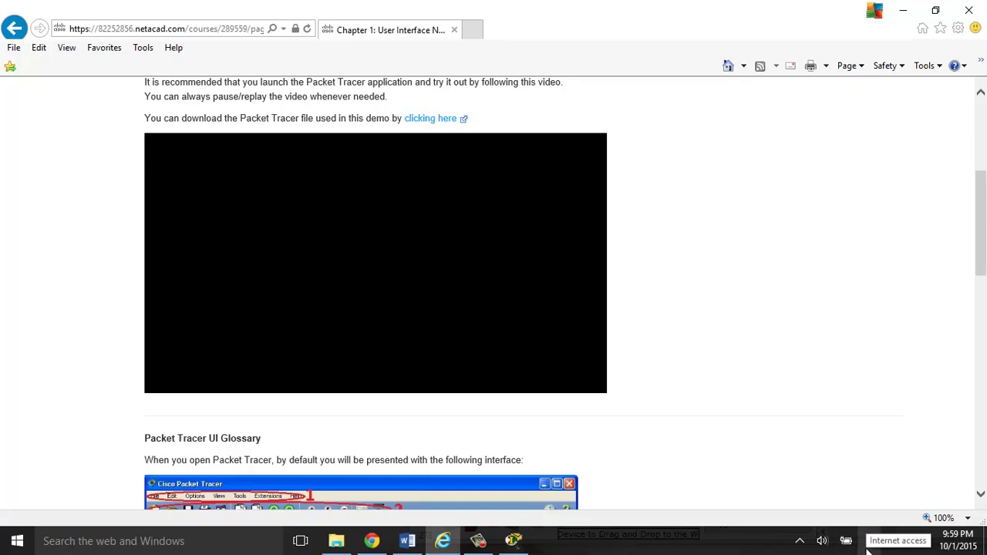
mouse_move(336, 247)
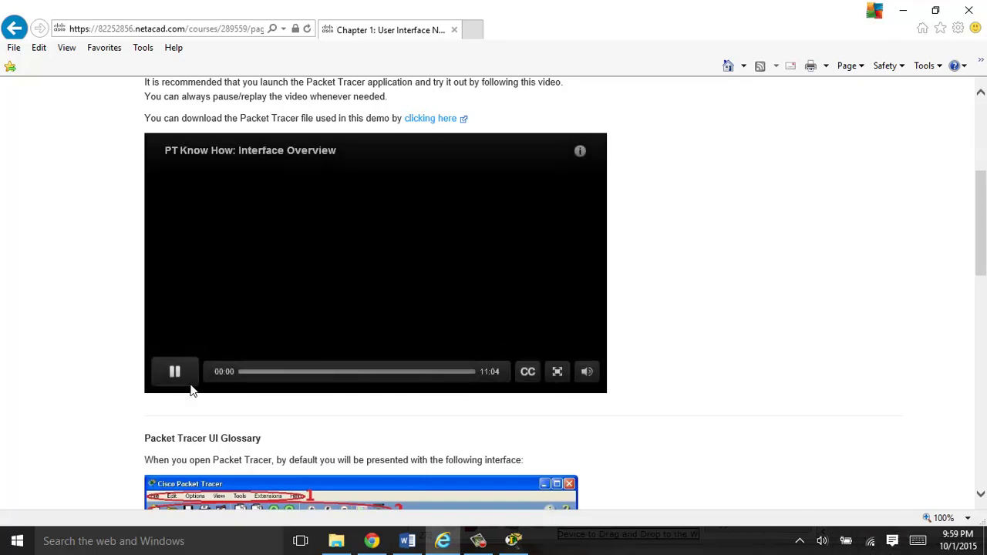
scroll(180, 375, down, 10)
scroll(190, 193, up, 4)
scroll(312, 286, up, 1)
scroll(289, 287, down, 5)
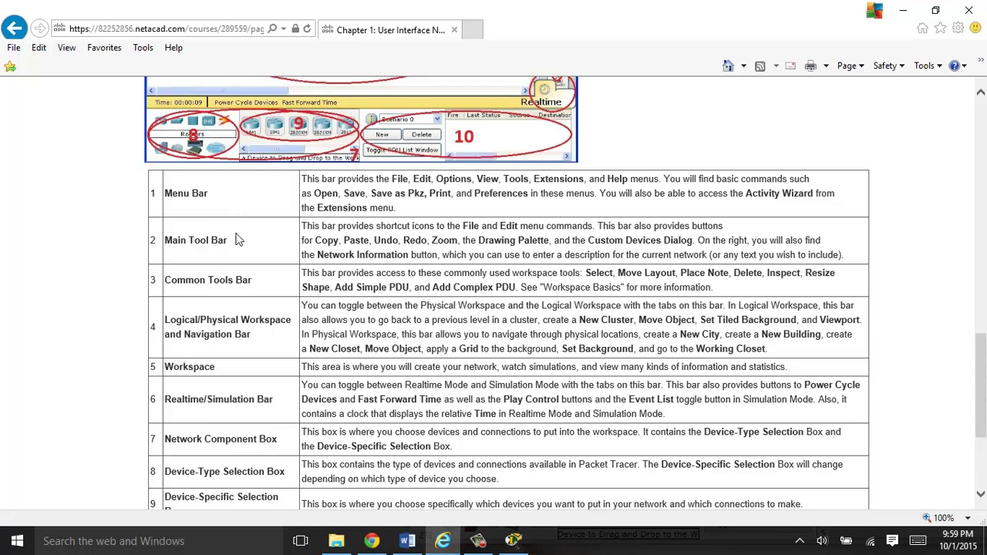
Step: Examine the rest of the Packet Tracer UI Glossary table and look back at the Interface Overview video on the Chapter 1 page
scroll(231, 270, down, 1)
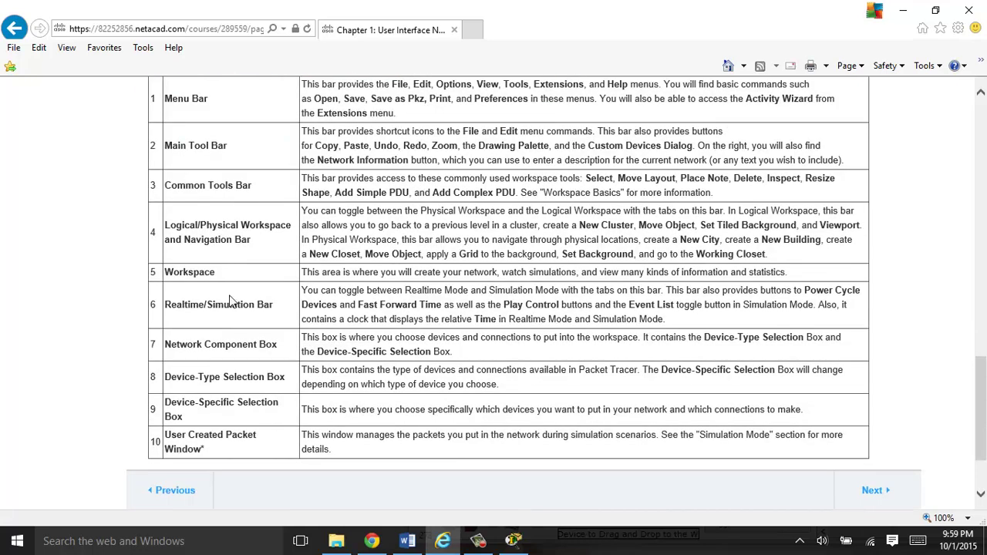
scroll(228, 295, down, 1)
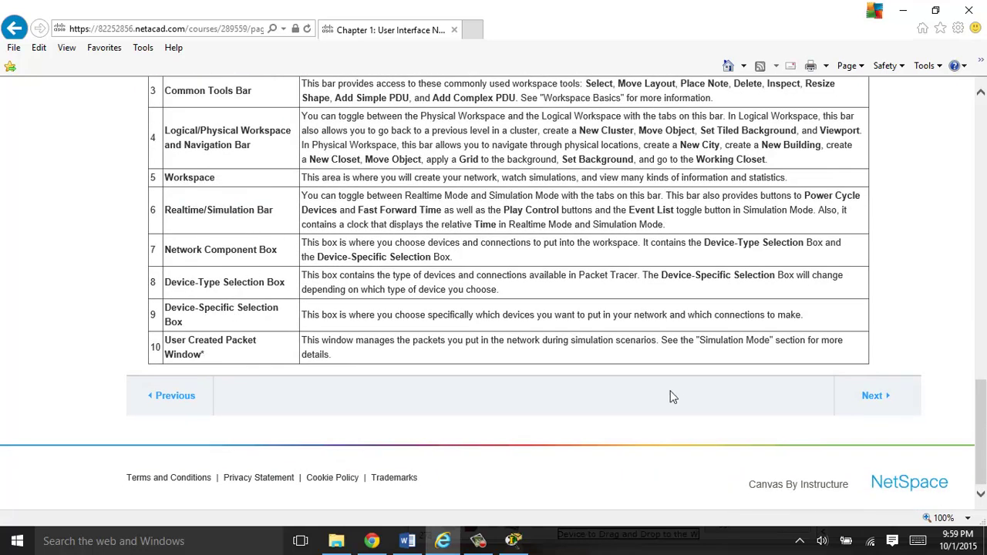
scroll(529, 400, up, 7)
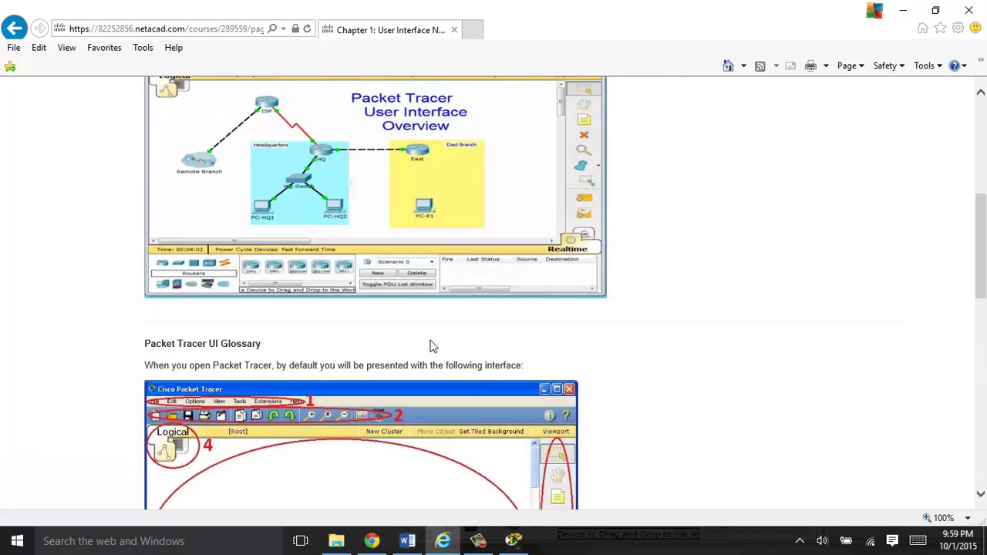
scroll(391, 313, up, 3)
scroll(339, 395, down, 2)
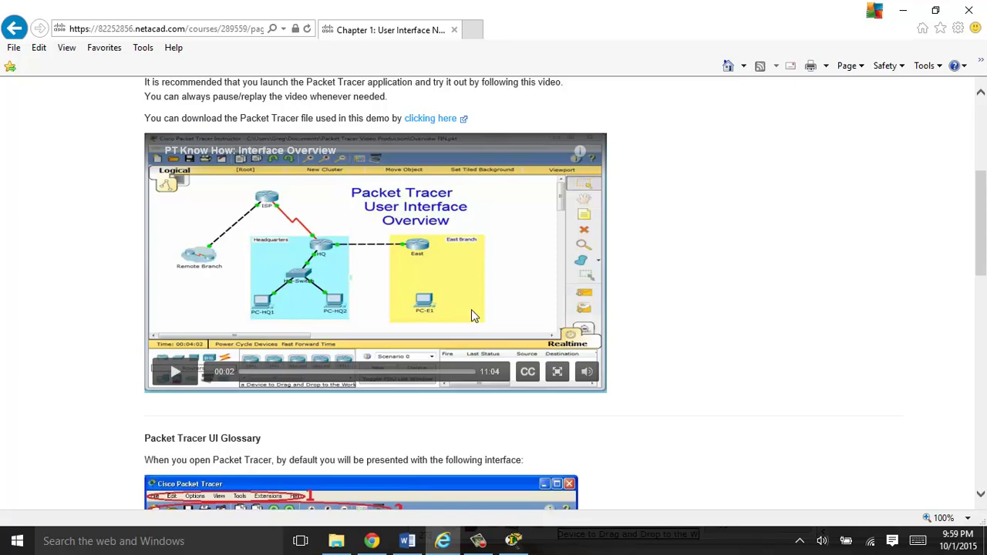
scroll(473, 310, down, 10)
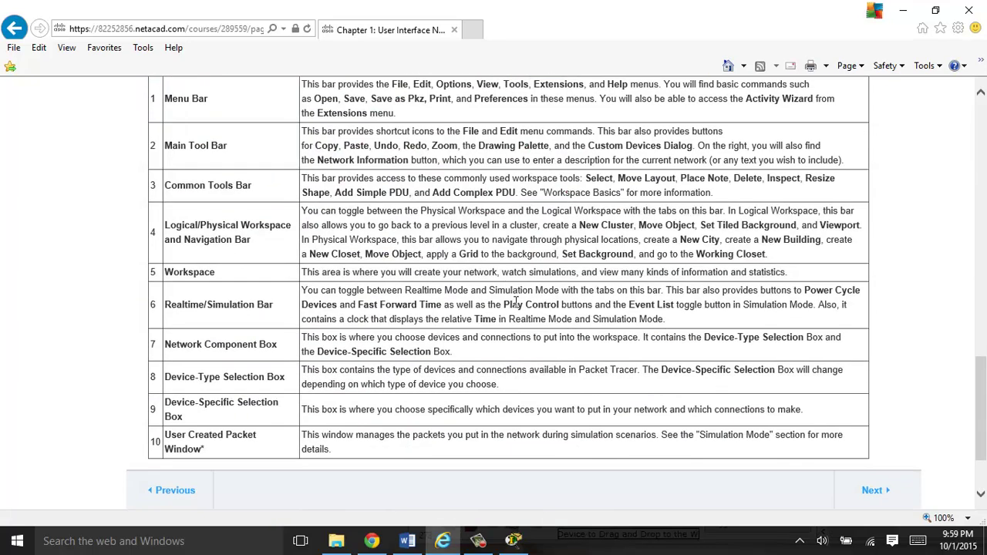
Step: Try to continue to Chapter 2: Working in Physical View, and look over the Chapter 1 page again while it loads
scroll(508, 303, down, 1)
click(873, 402)
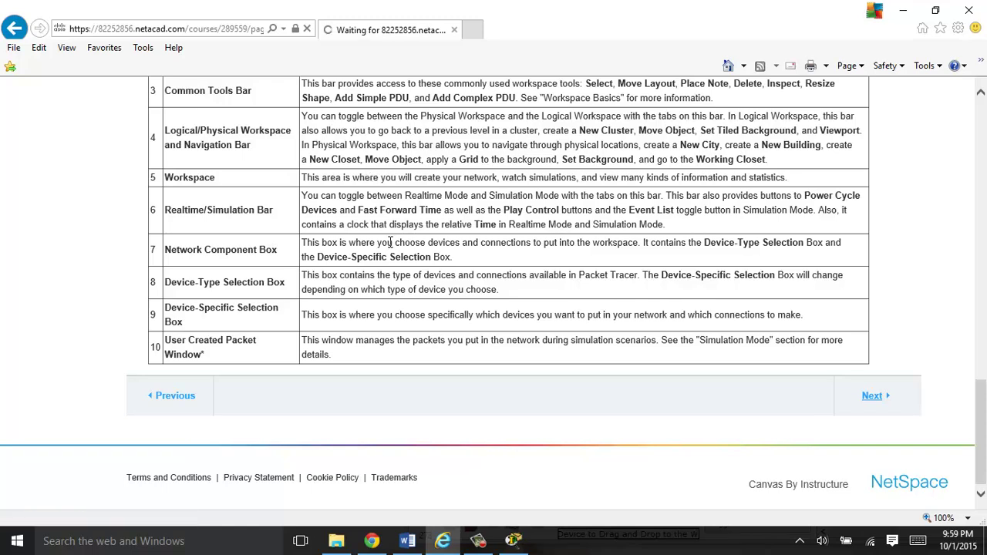
scroll(390, 242, up, 15)
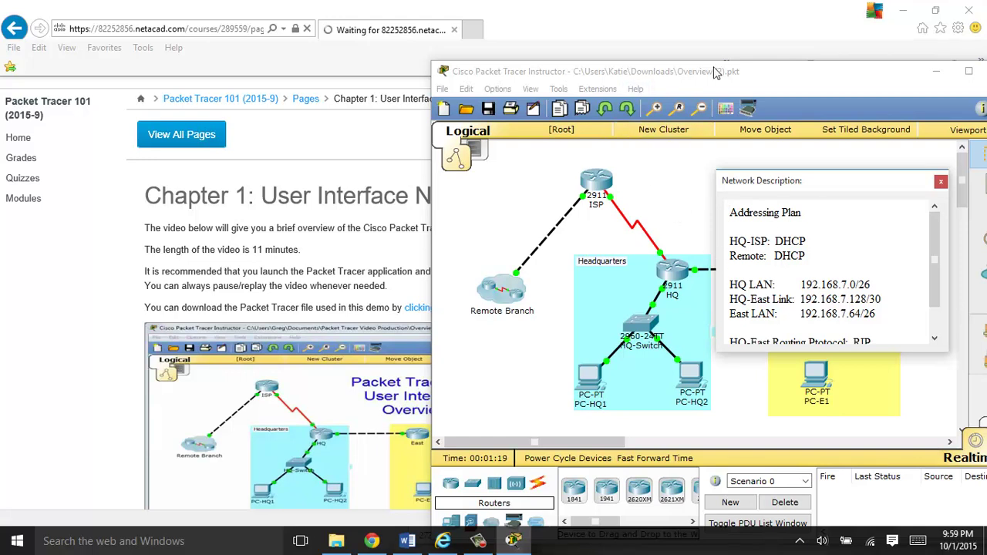
click(342, 256)
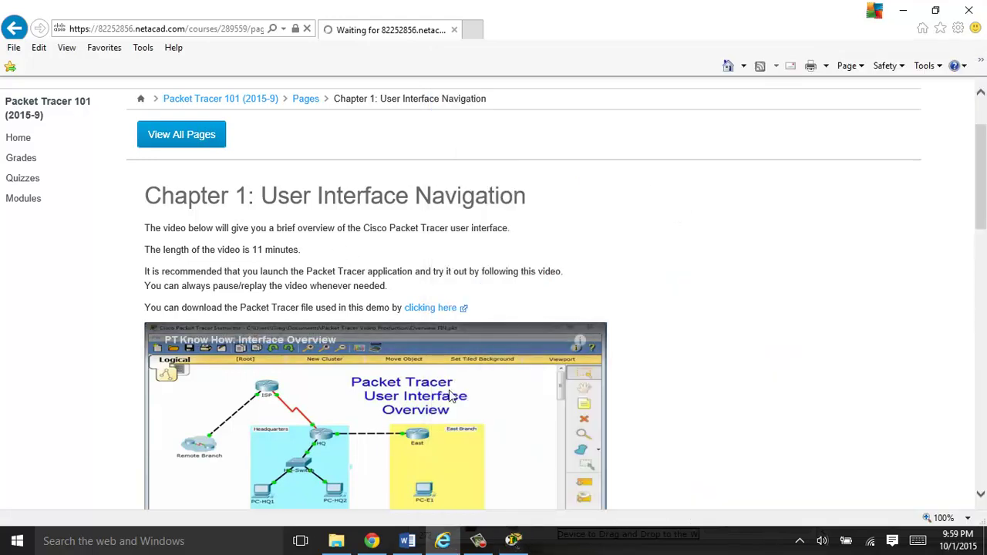
scroll(505, 402, down, 3)
scroll(286, 335, up, 5)
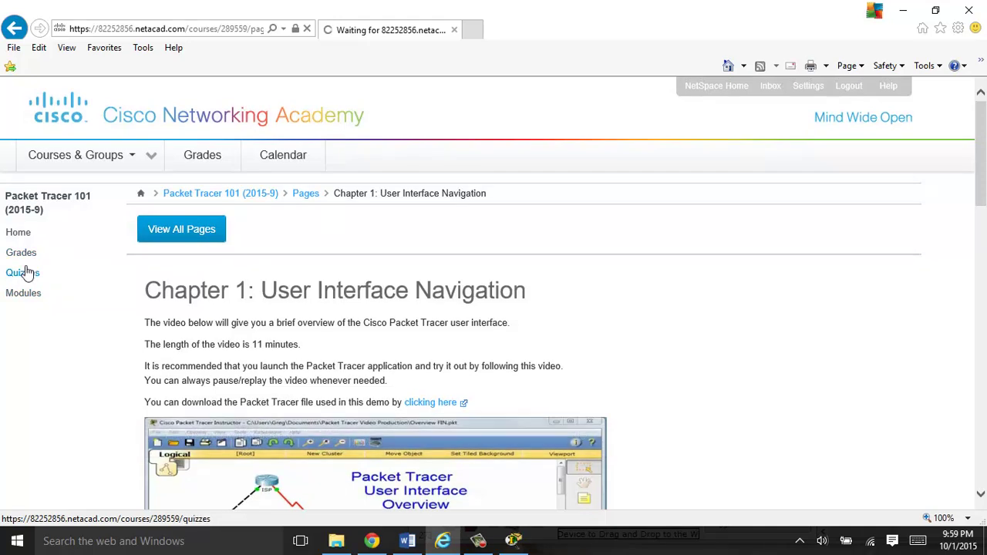
scroll(443, 314, down, 15)
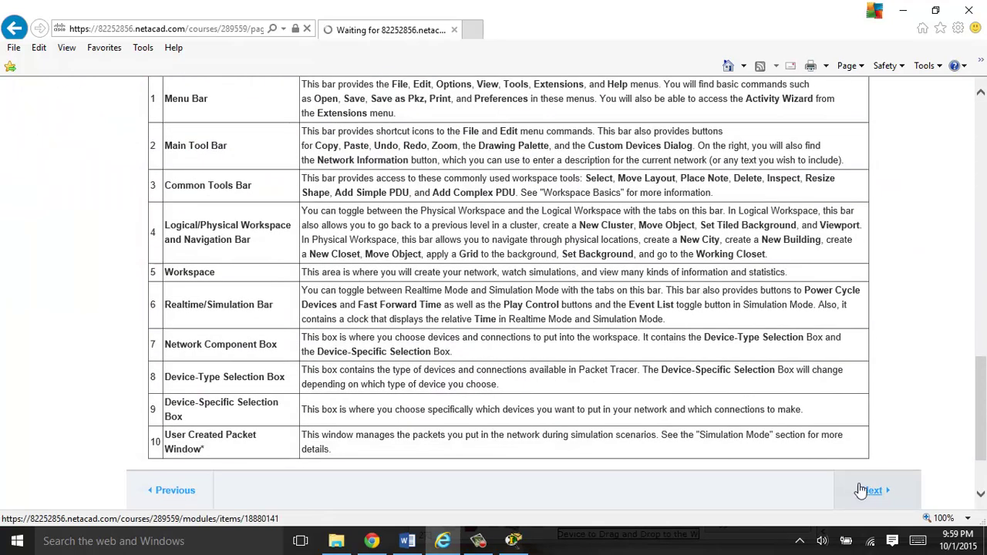
scroll(287, 257, up, 10)
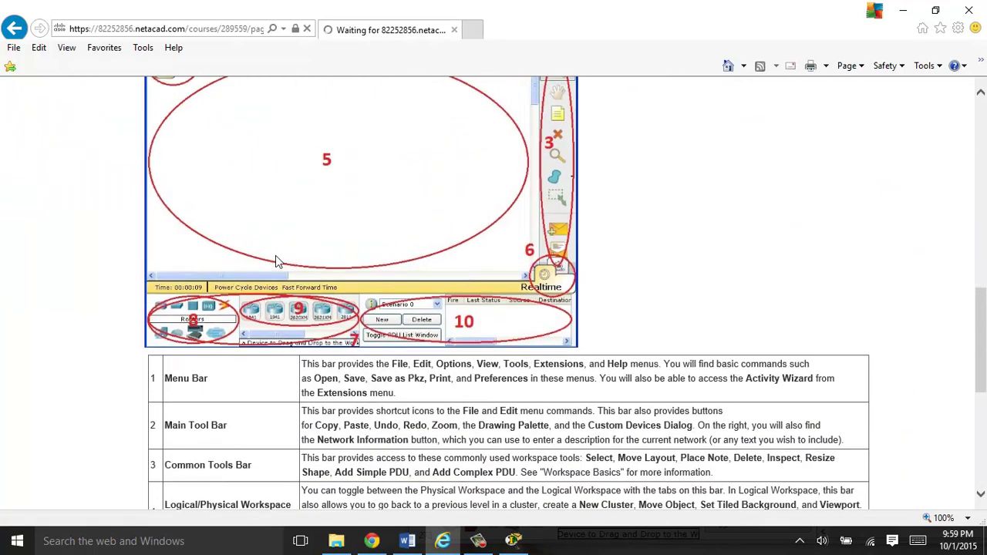
scroll(254, 255, up, 4)
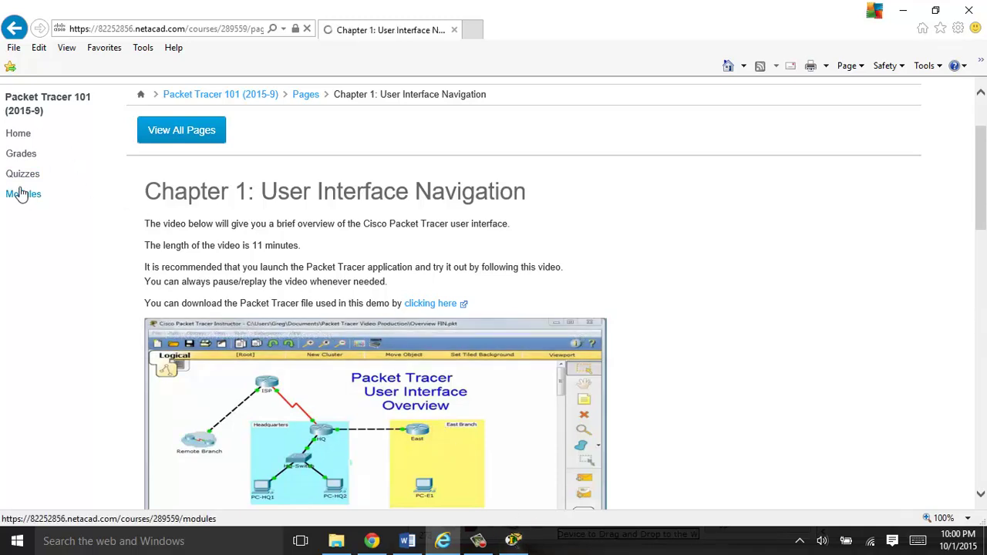
Step: Switch to Blackboard in Chrome and open the My First Packet Tracer pkt file assignment for submission
click(379, 541)
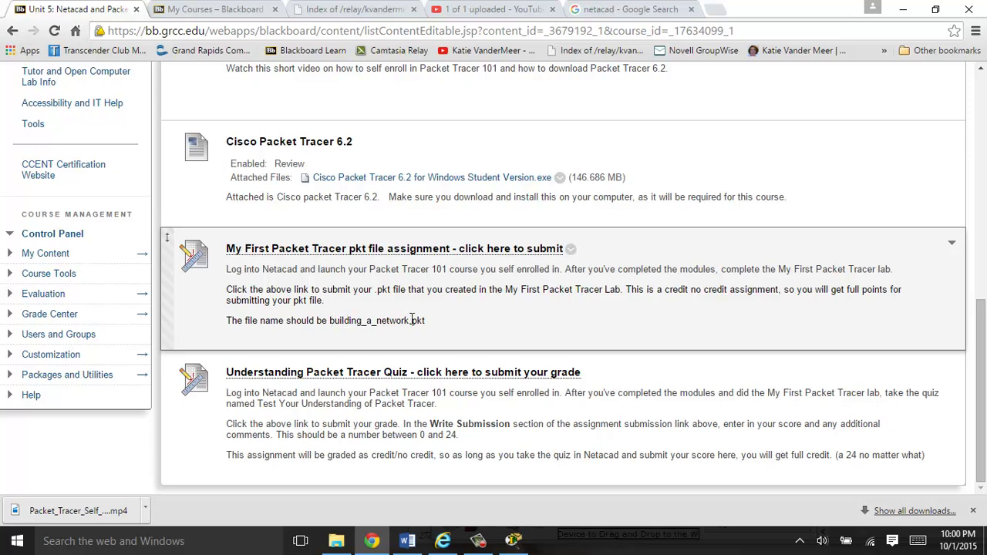
click(395, 250)
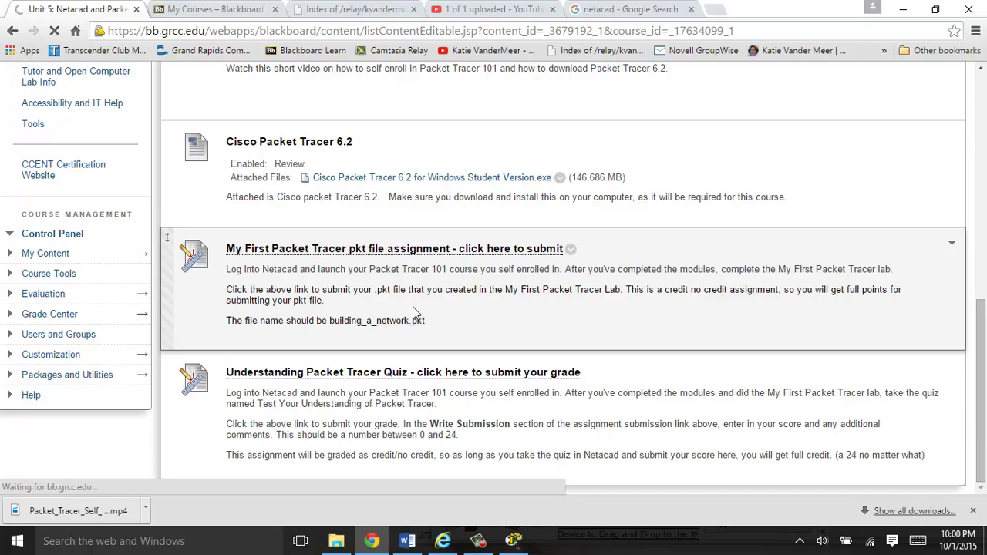
Step: Return to the Chapter 1 page in Internet Explorer and try again to continue to Chapter 2
click(450, 544)
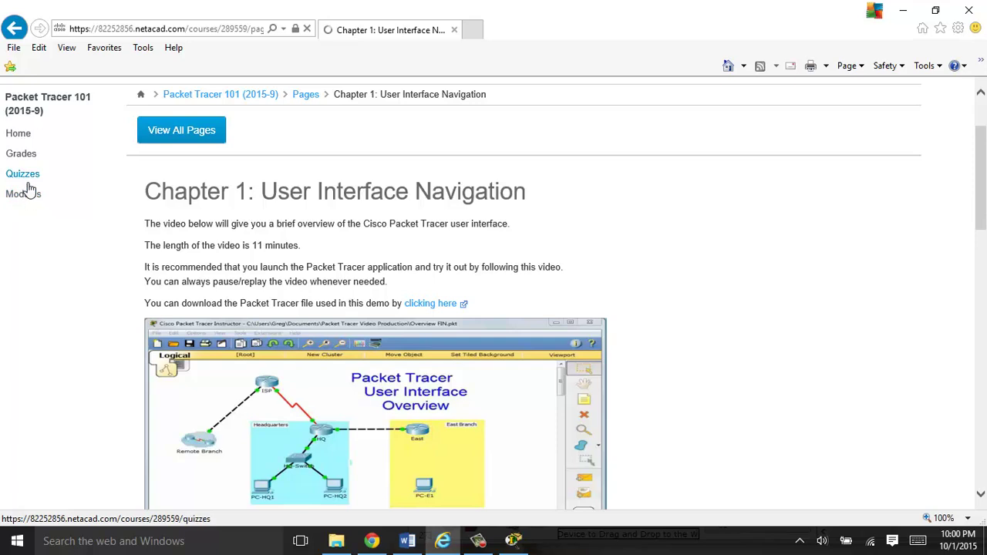
scroll(548, 347, down, 15)
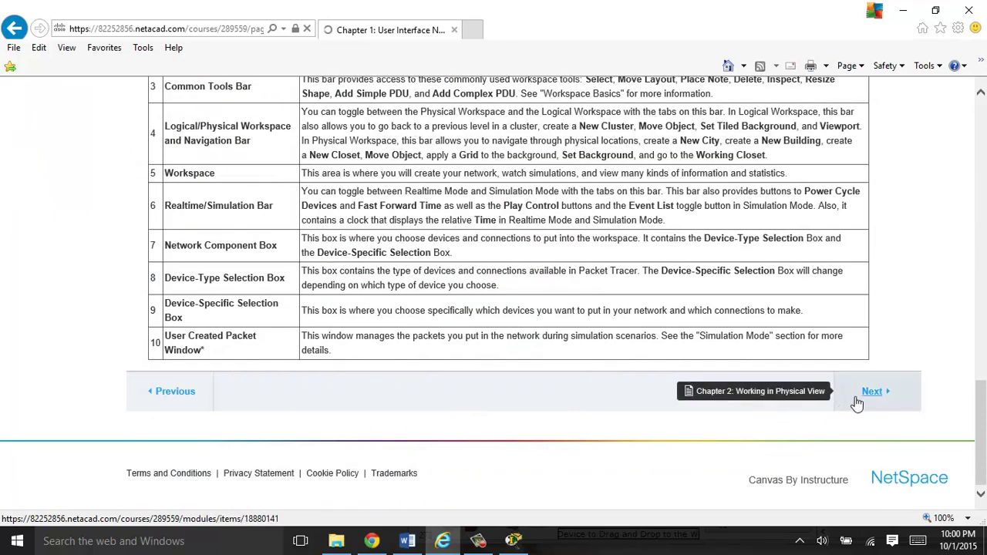
click(859, 394)
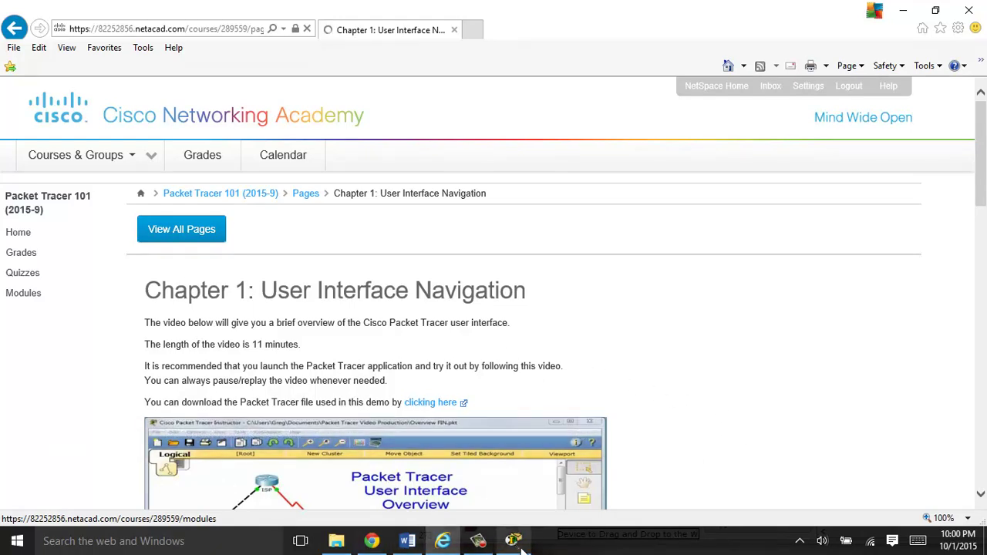
click(492, 545)
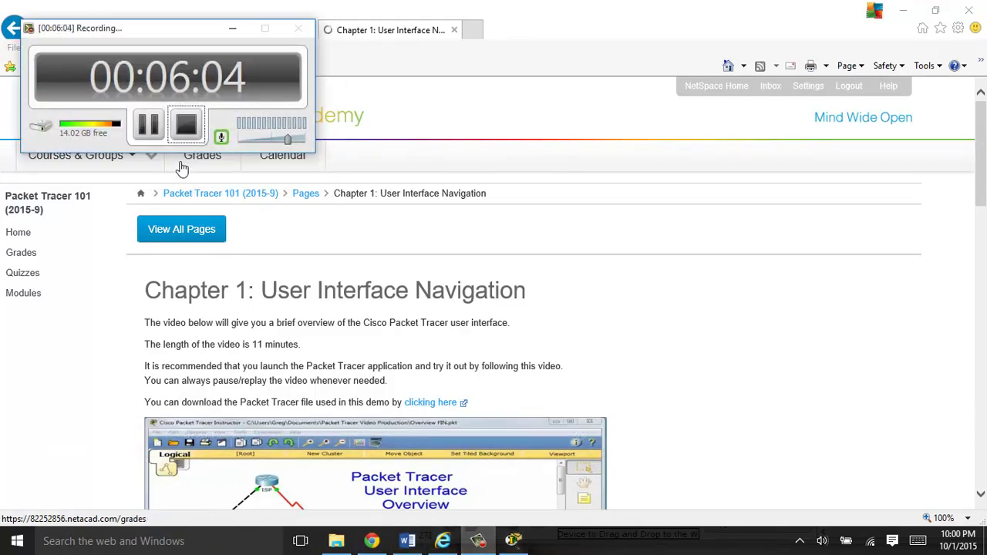
click(148, 124)
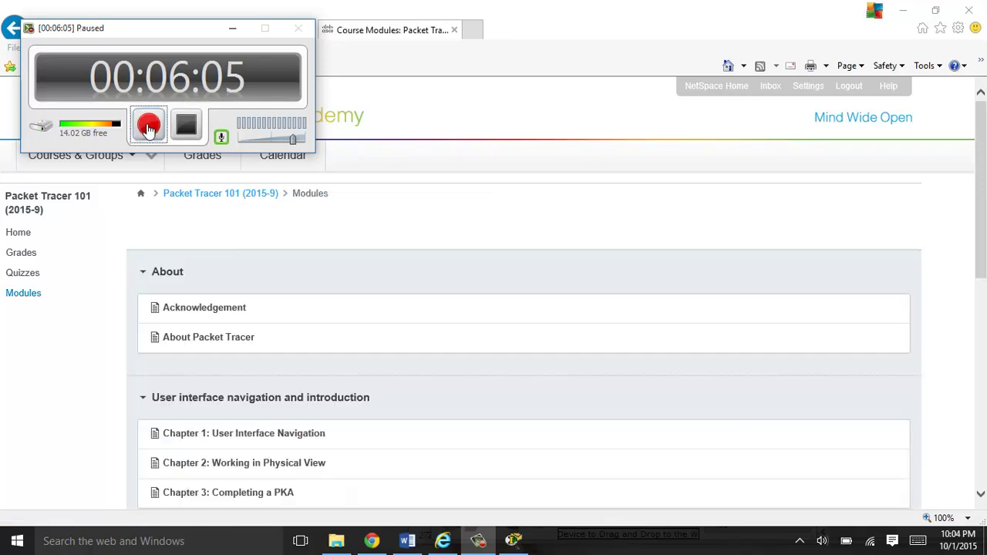
click(147, 126)
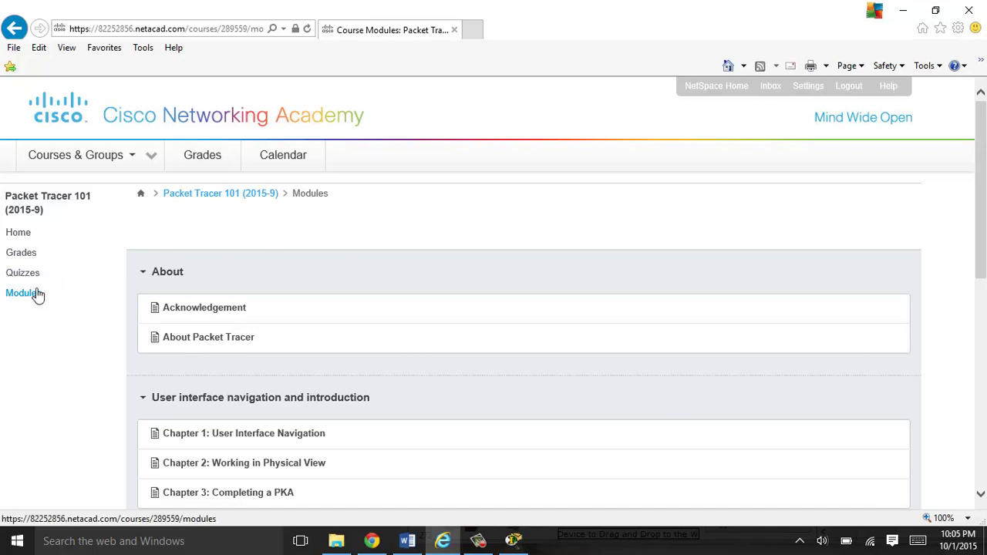
Step: Open the Acknowledgement page from the course home page and read its author and contributor details
click(27, 238)
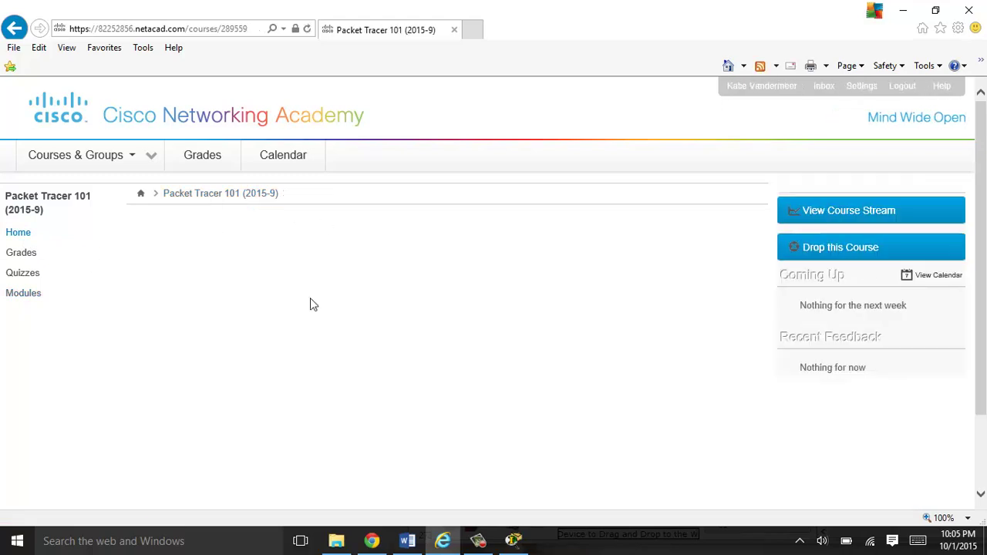
scroll(561, 353, down, 4)
click(178, 387)
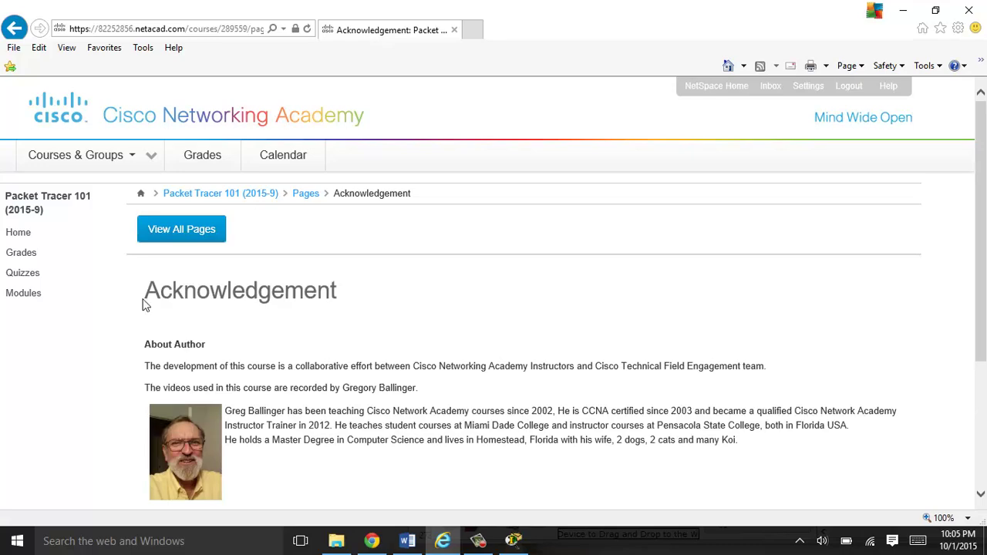
scroll(598, 420, down, 3)
scroll(310, 267, up, 3)
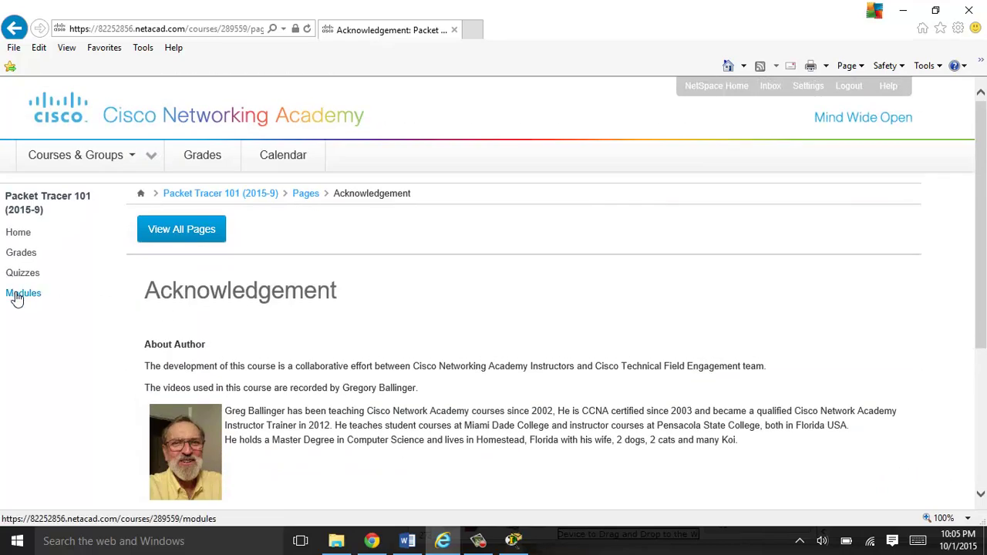
scroll(720, 335, down, 3)
scroll(190, 234, up, 1)
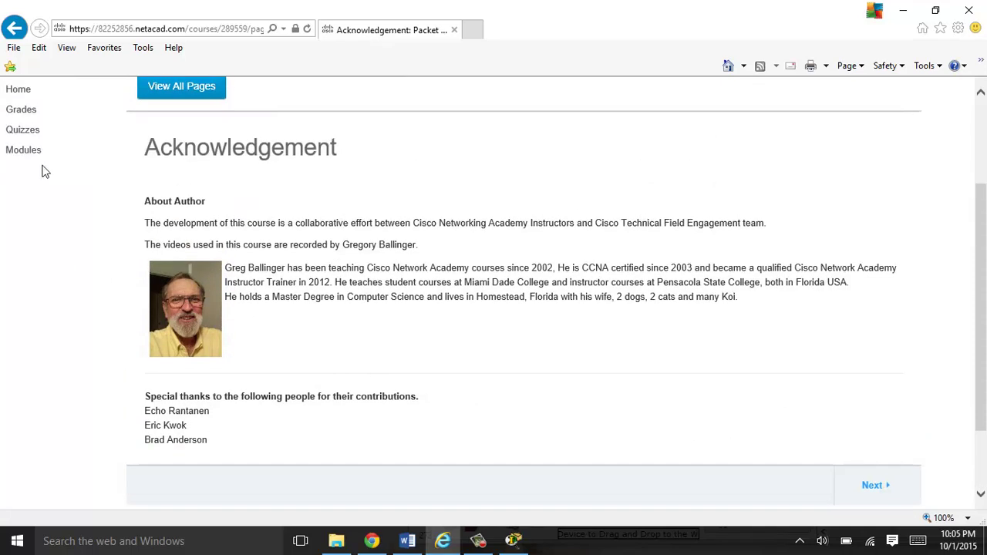
Step: Return to the course modules, review the chapters, hands-on activity and quiz, and open My First Packet Tracer Lab
click(29, 152)
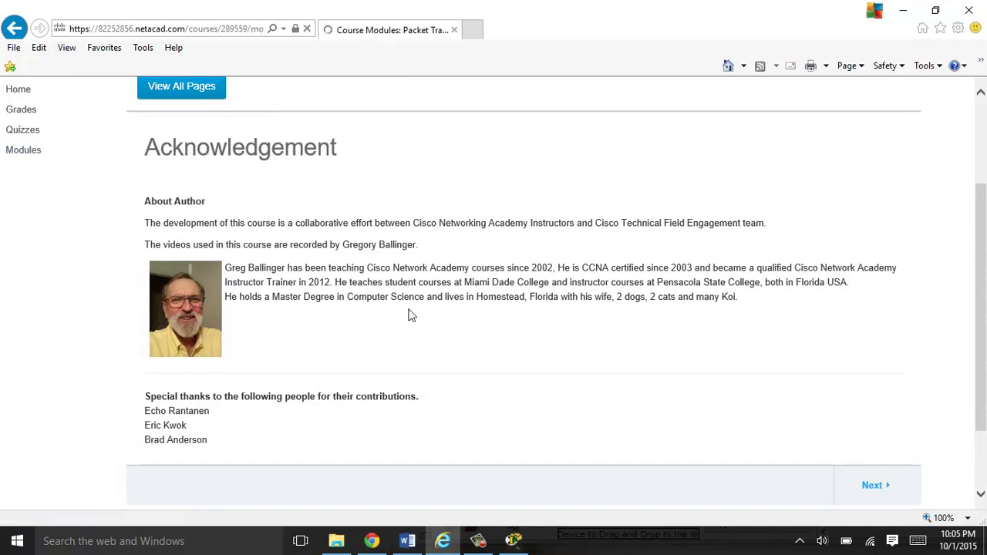
scroll(324, 373, down, 2)
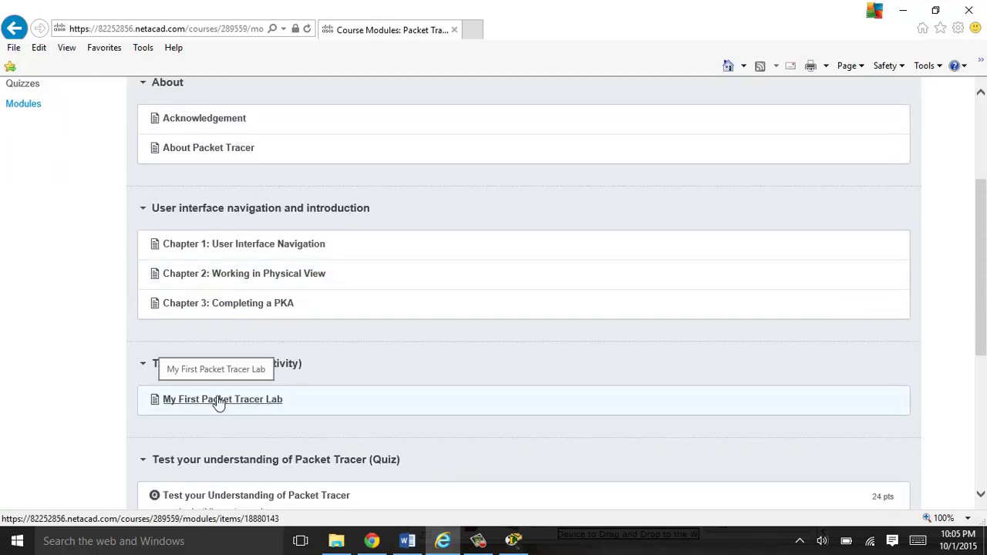
scroll(203, 371, up, 1)
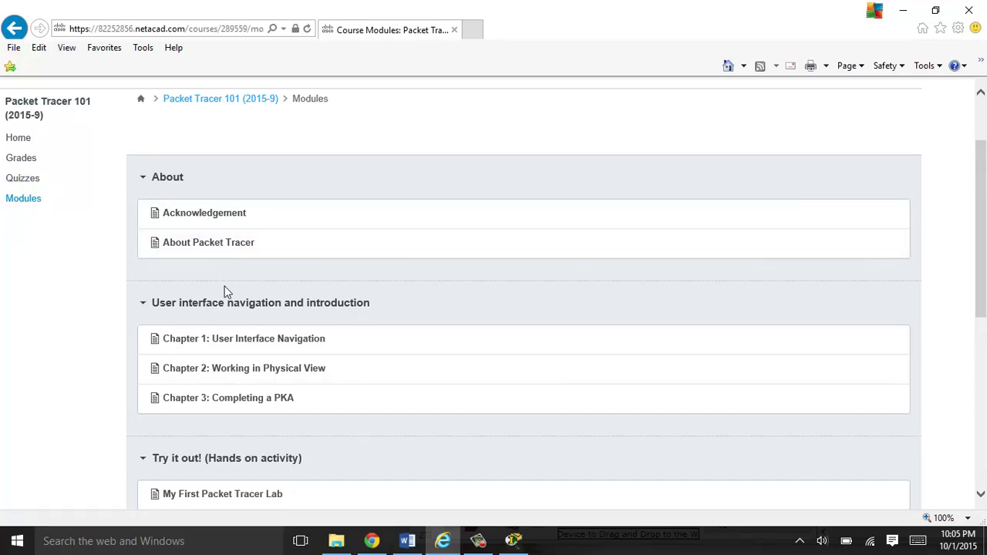
scroll(258, 301, down, 4)
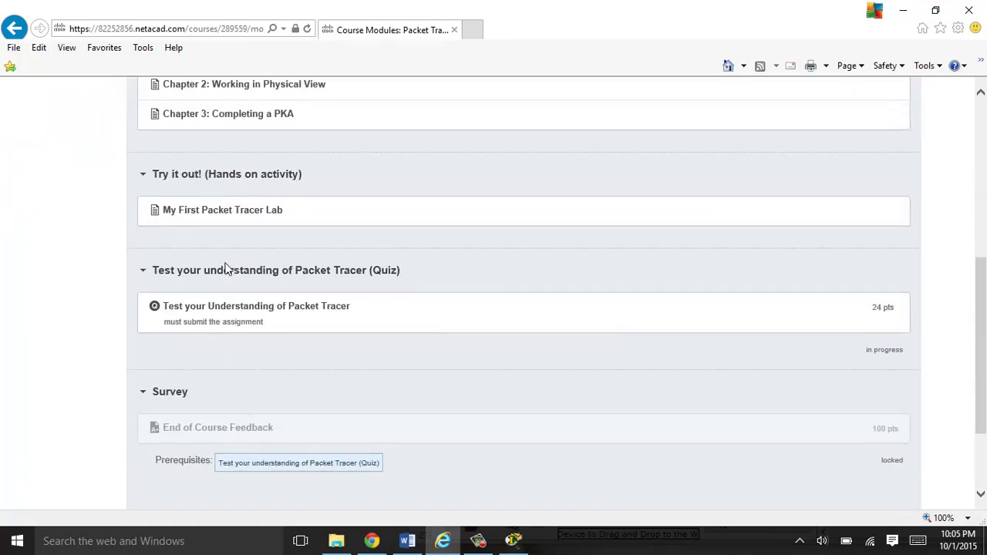
click(259, 216)
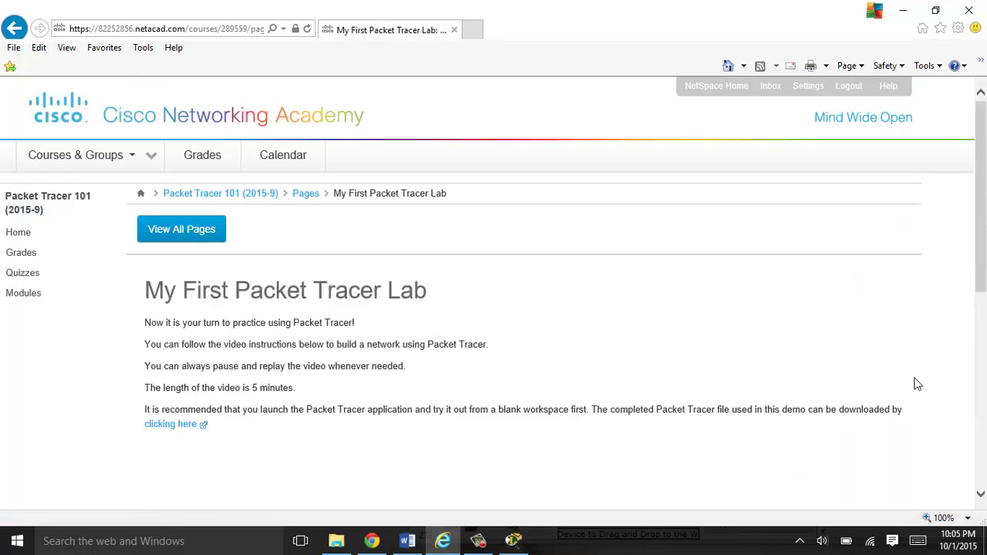
Step: Download the lab's completed demo file Builing_a_network.pkt and open it in Packet Tracer, moving its window aside to uncover part of the lab video
scroll(977, 256, down, 2)
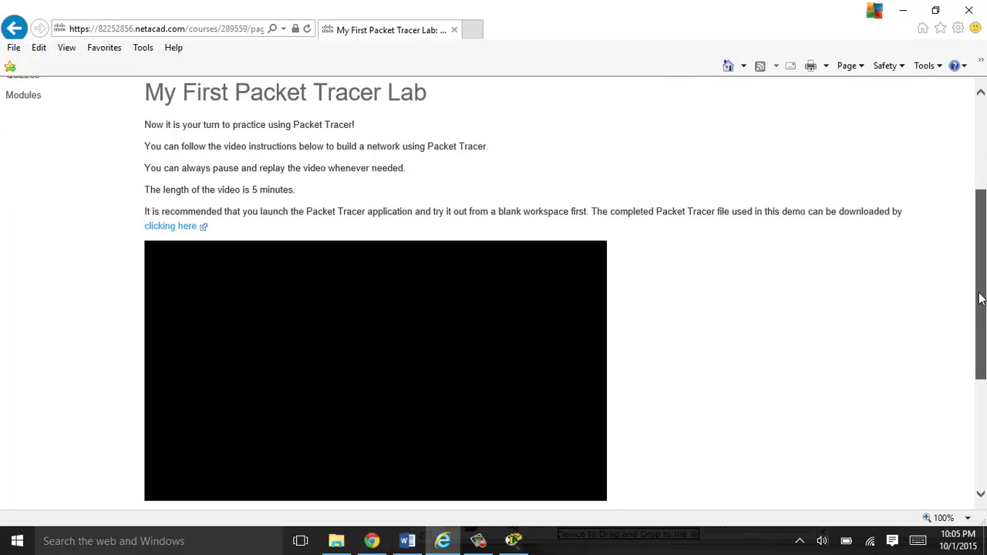
mouse_move(270, 428)
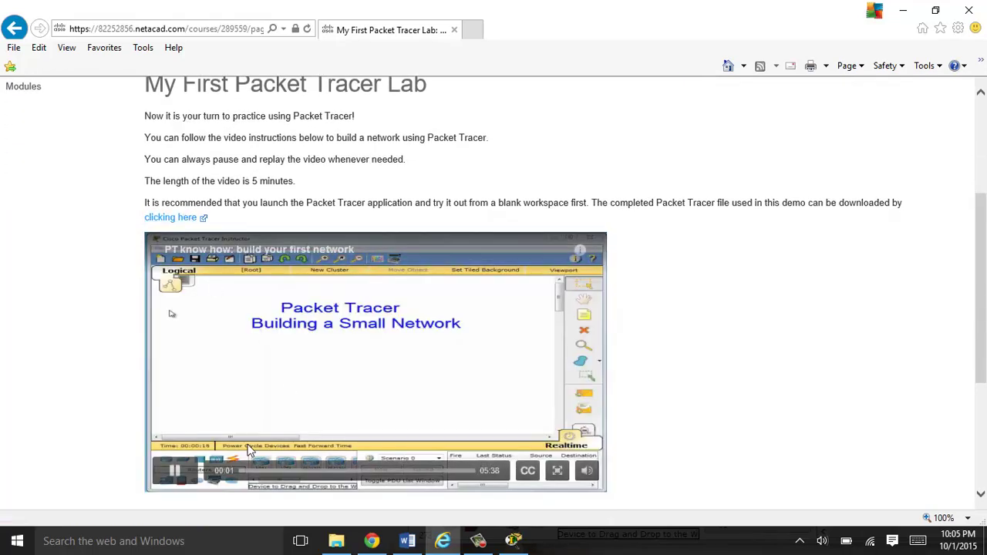
click(171, 220)
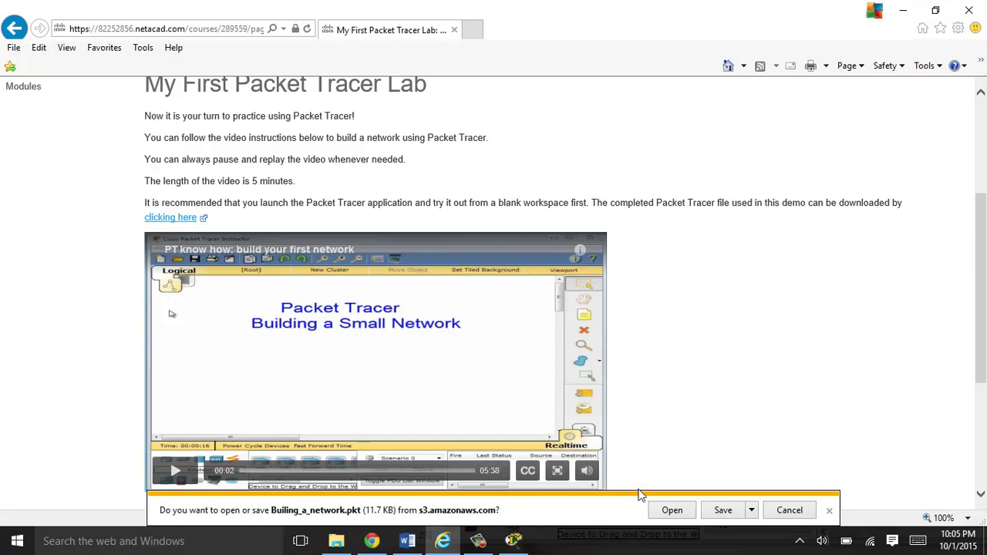
click(723, 511)
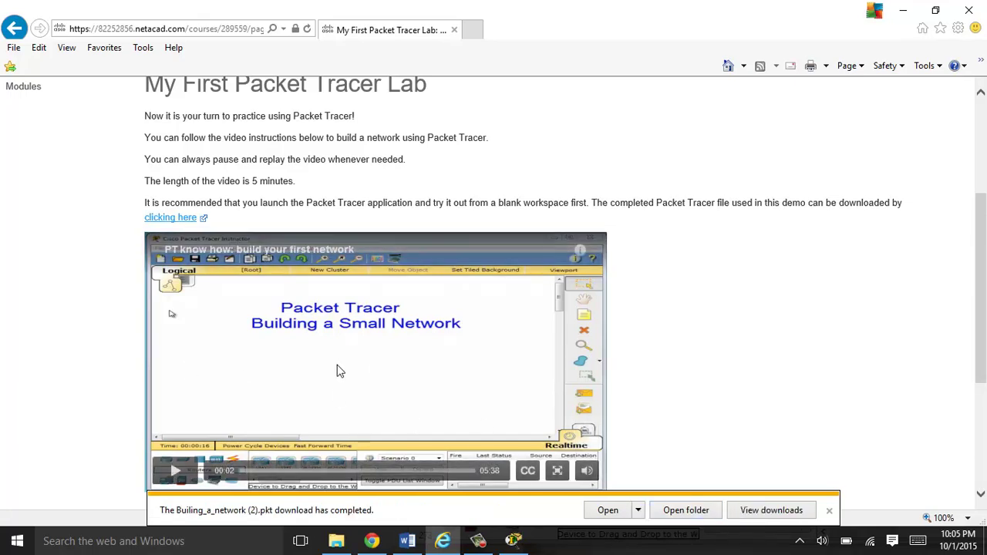
click(606, 509)
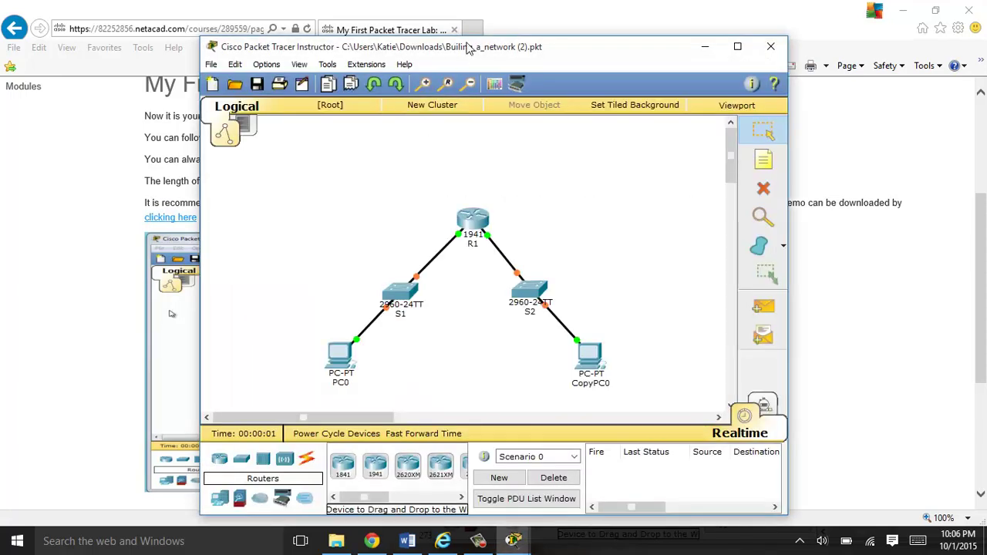
drag(469, 44, 687, 80)
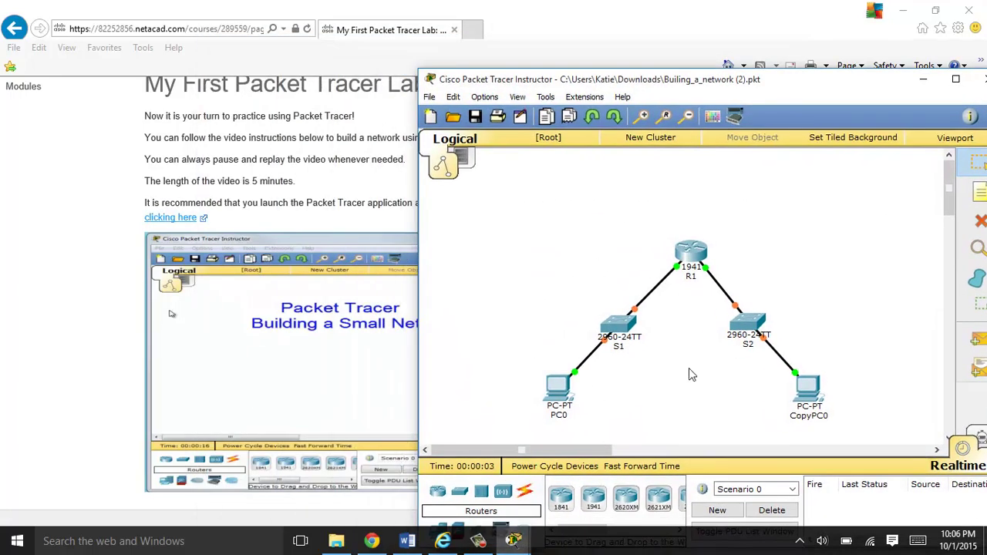
Step: Move the Builing_a_network demo window over the lab page and close it, saving the work
drag(746, 71, 546, 64)
click(788, 72)
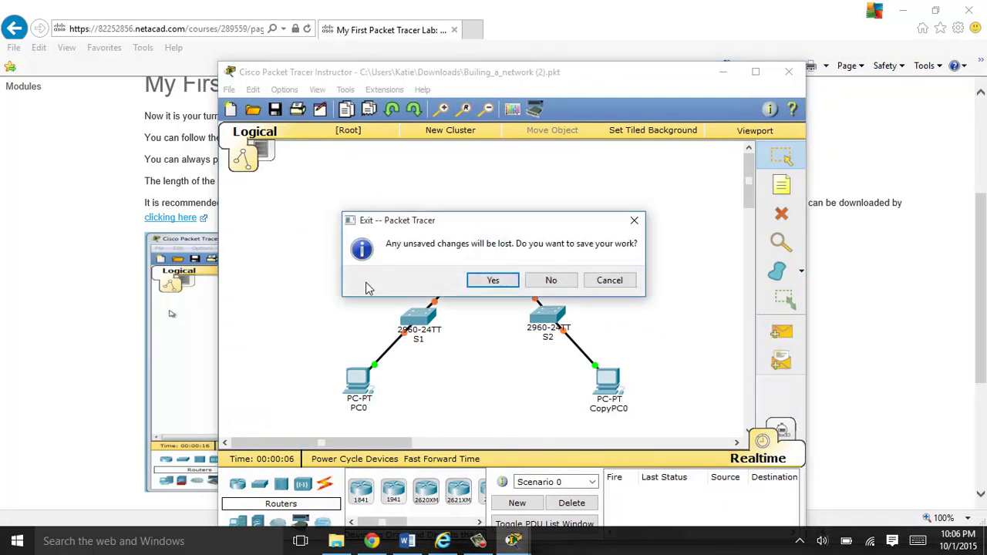
click(475, 285)
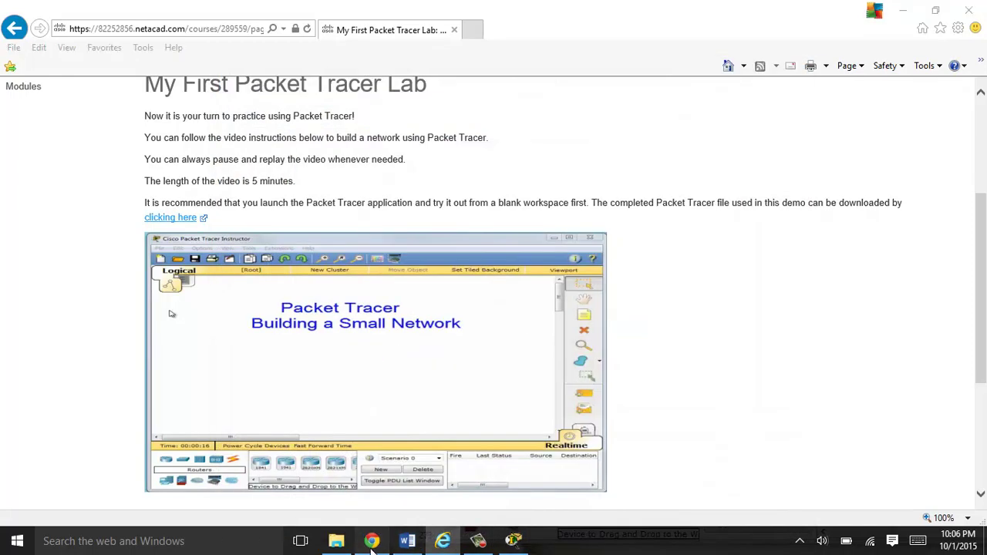
Step: Switch to Chrome and examine the My First Packet Tracer pkt file assignment page for its instructions and submission options
click(371, 541)
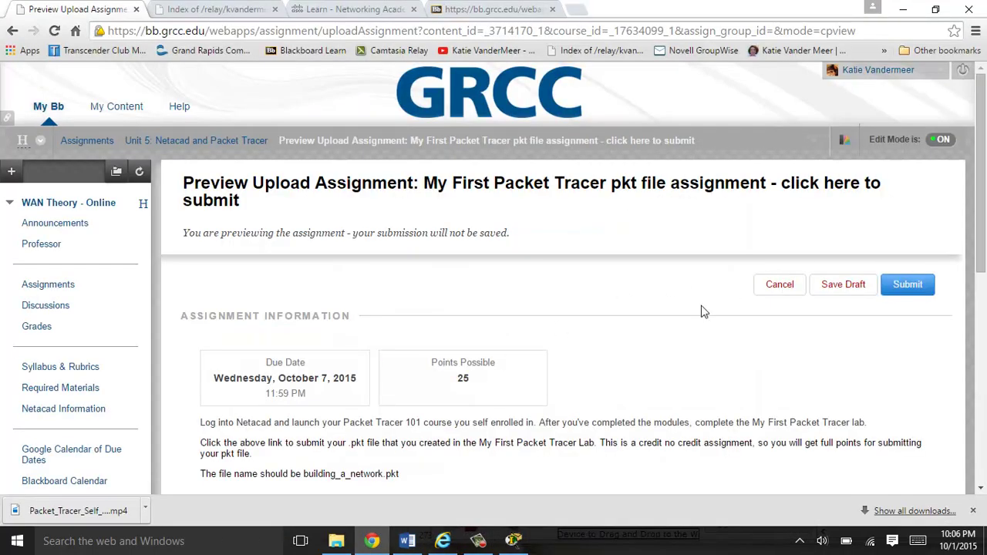
scroll(513, 373, down, 5)
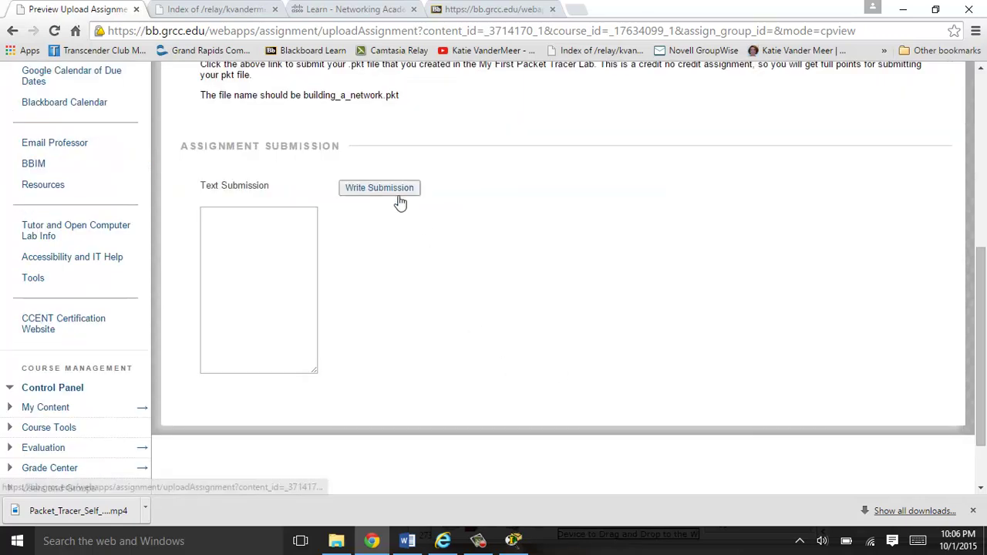
scroll(293, 236, up, 5)
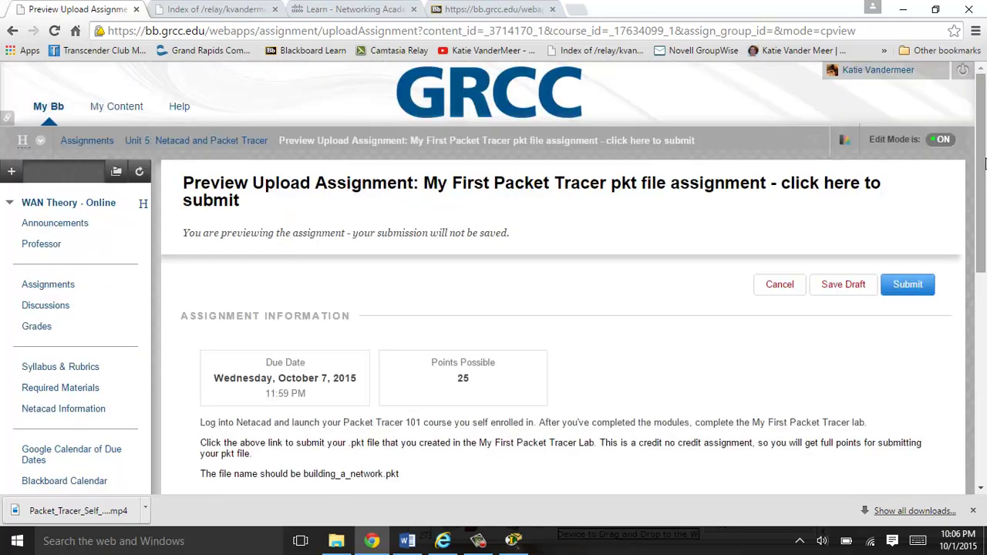
drag(979, 203, 969, 262)
scroll(956, 324, down, 3)
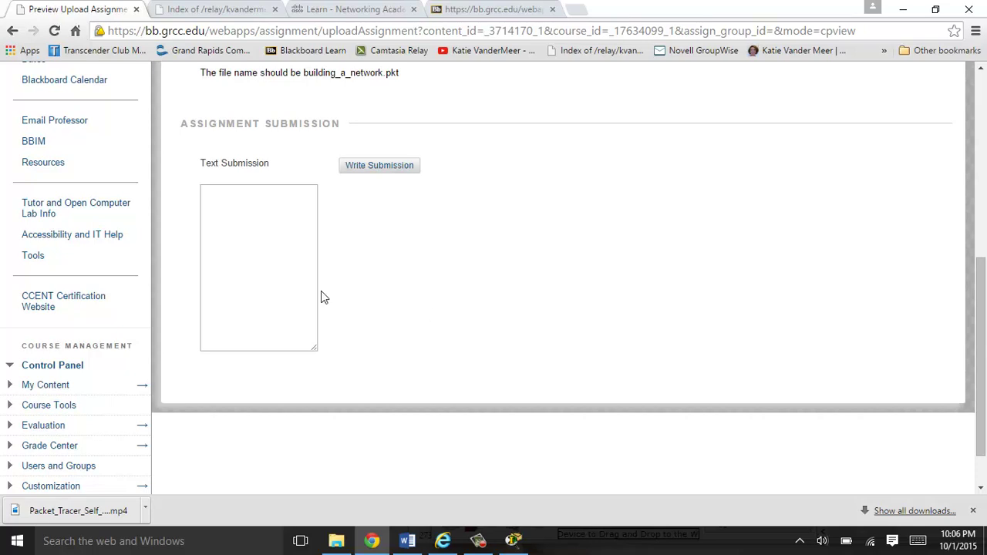
scroll(331, 306, down, 1)
scroll(347, 346, up, 6)
scroll(383, 334, down, 5)
scroll(721, 279, up, 5)
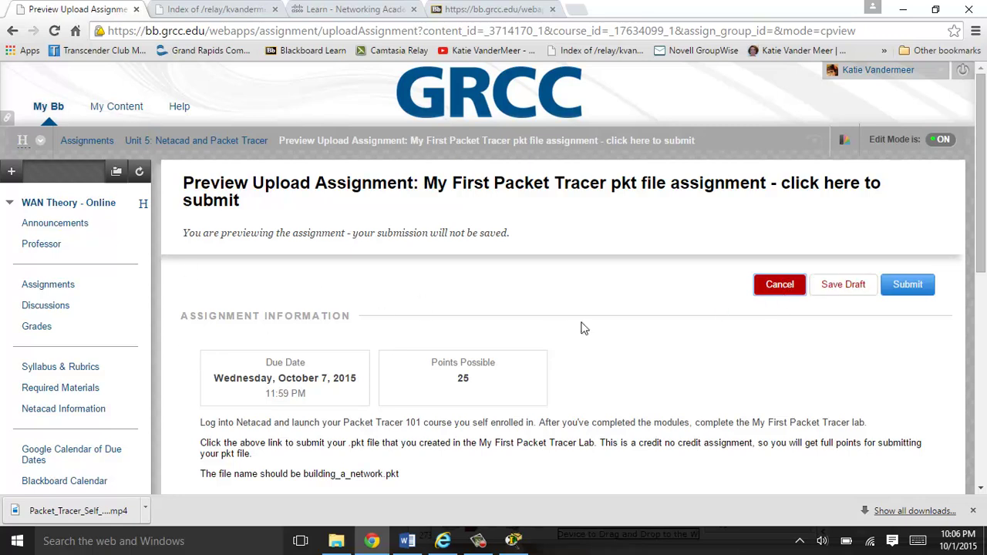
scroll(53, 339, down, 6)
scroll(84, 353, up, 6)
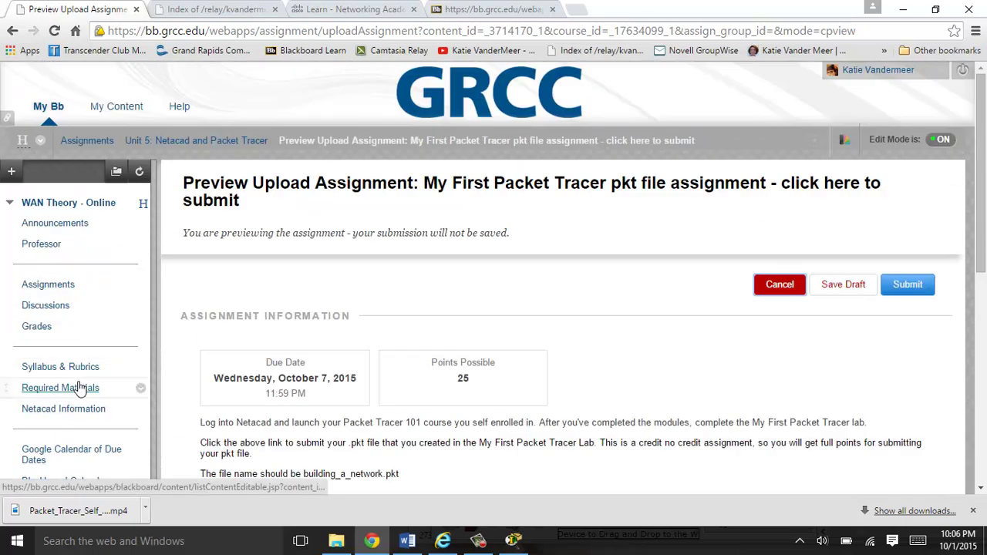
Step: Open the WAN Theory course's Assignments page, logging back in to Blackboard with the saved credentials
click(68, 287)
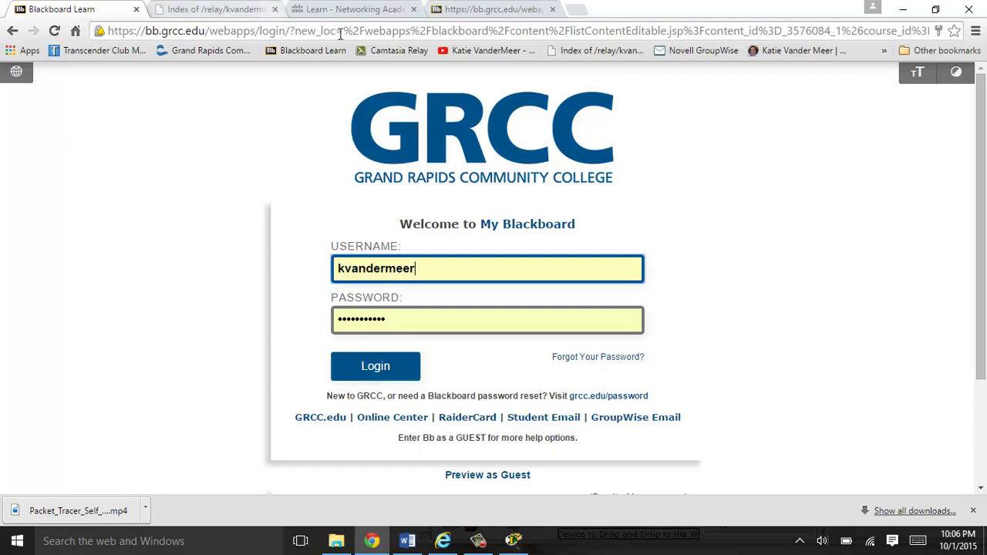
click(461, 10)
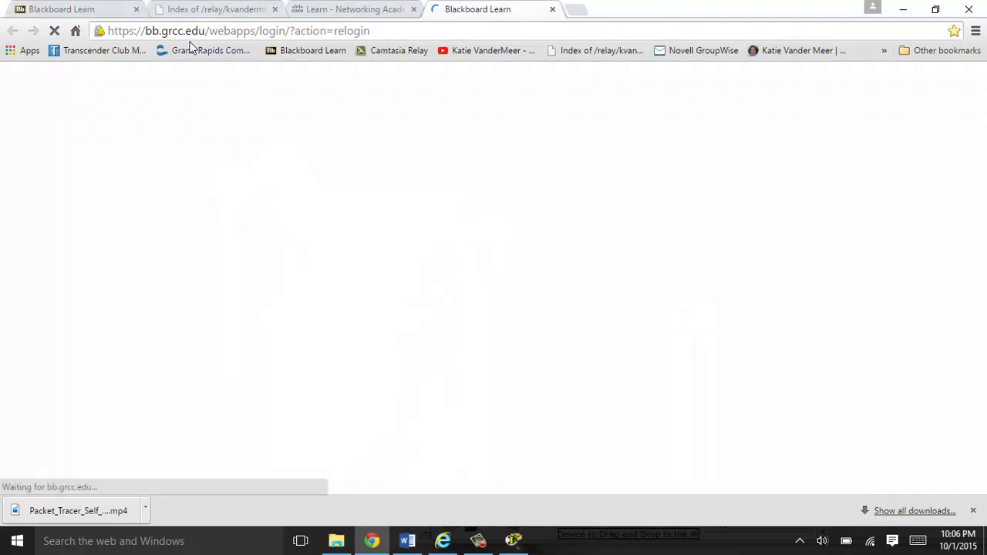
click(70, 10)
click(370, 368)
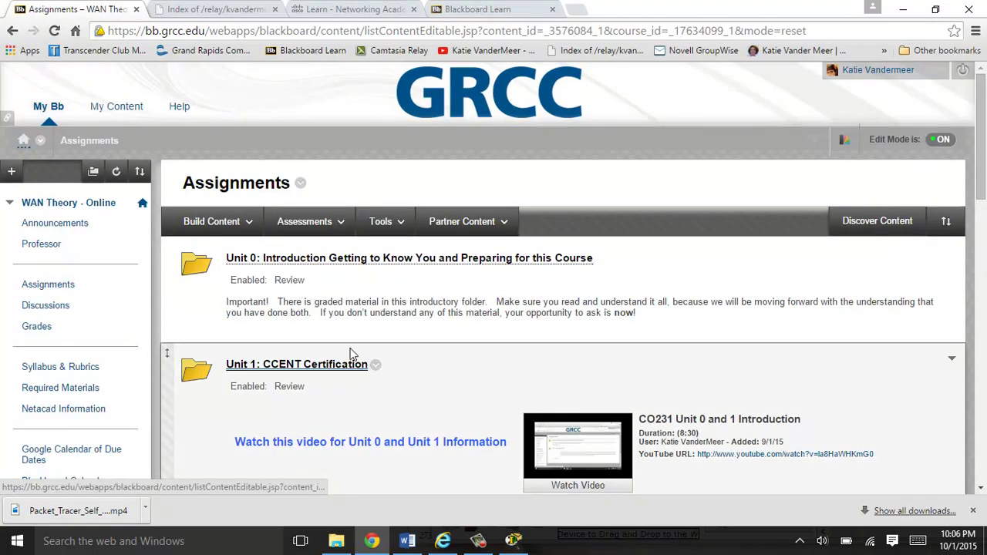
Step: Open the Unit 5: Netacad and Packet Tracer folder and its My First Packet Tracer pkt file assignment
scroll(304, 351, down, 4)
scroll(304, 339, down, 8)
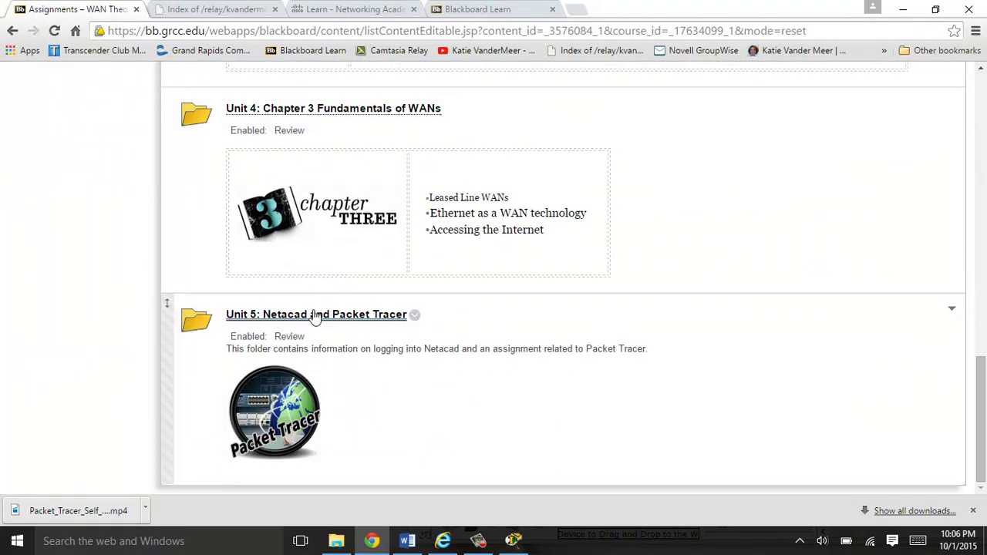
click(314, 313)
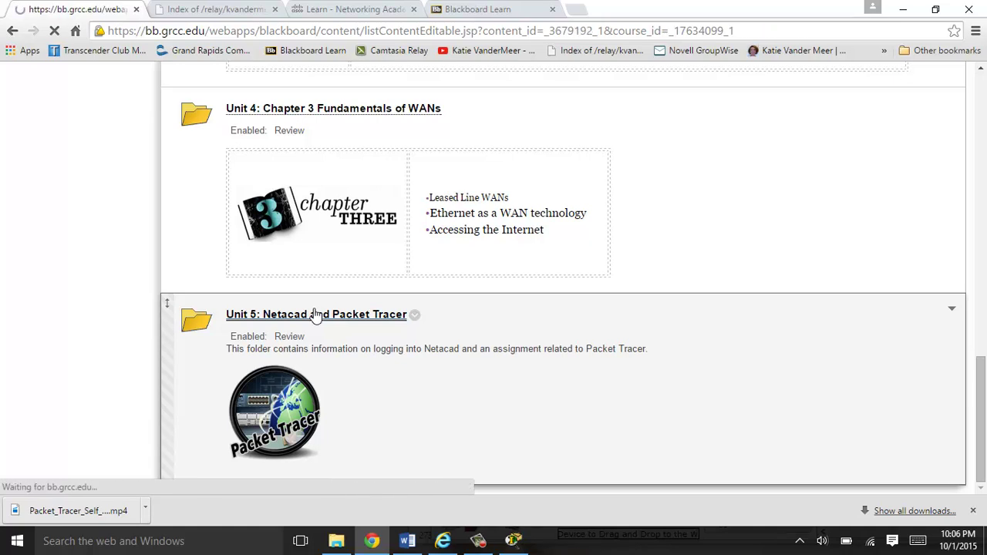
scroll(314, 314, down, 6)
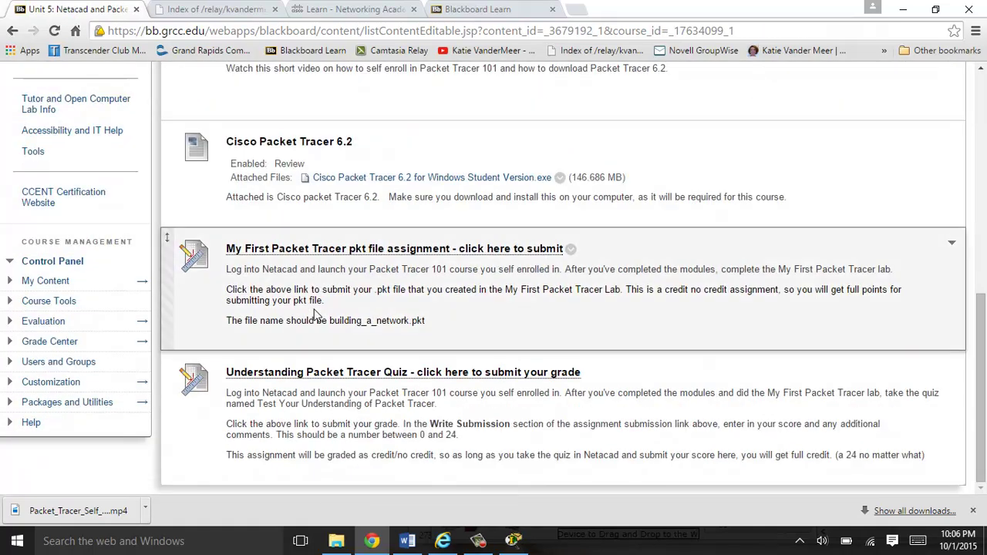
click(314, 248)
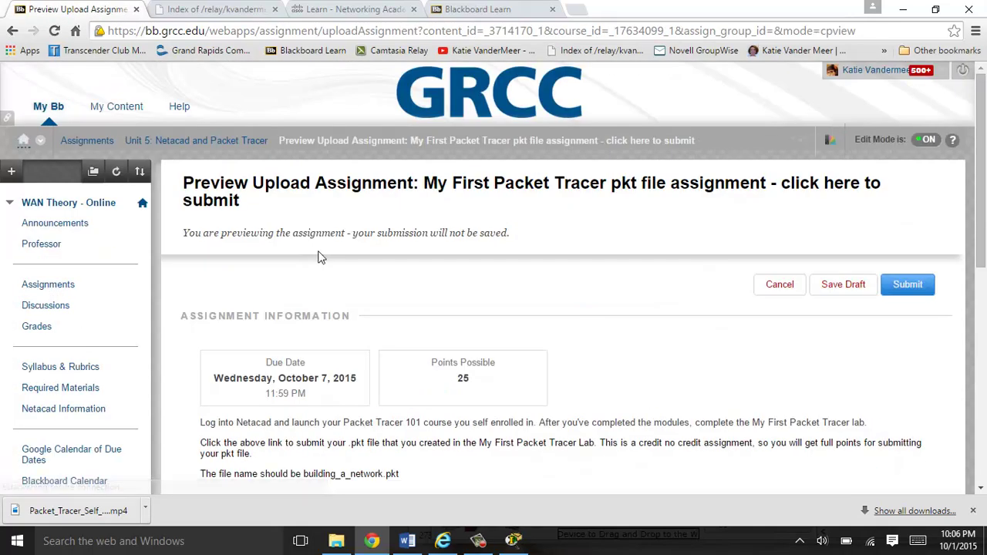
Step: Review the assignment's file attachment, comment and submit options, and cancel the submission preview
scroll(323, 267, down, 10)
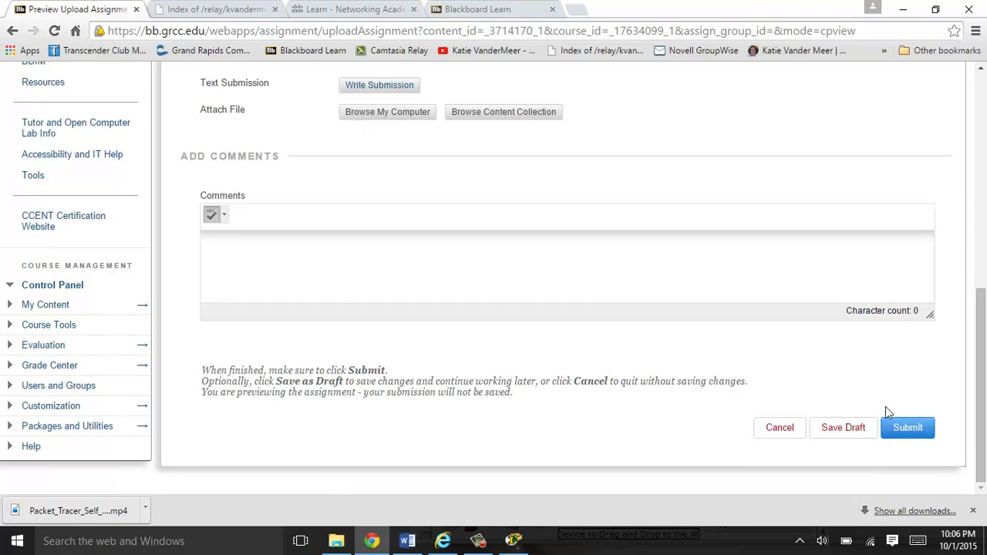
scroll(804, 390, up, 5)
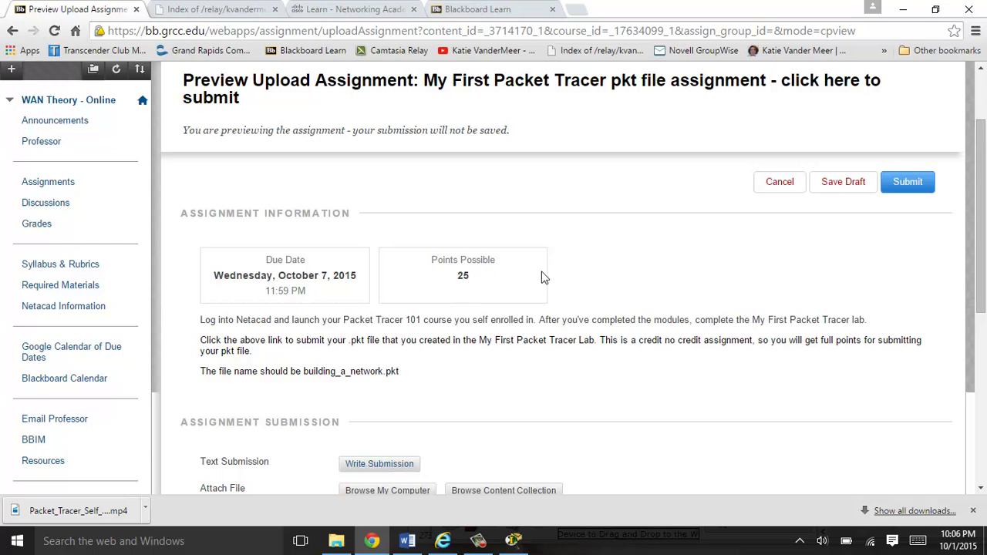
click(771, 191)
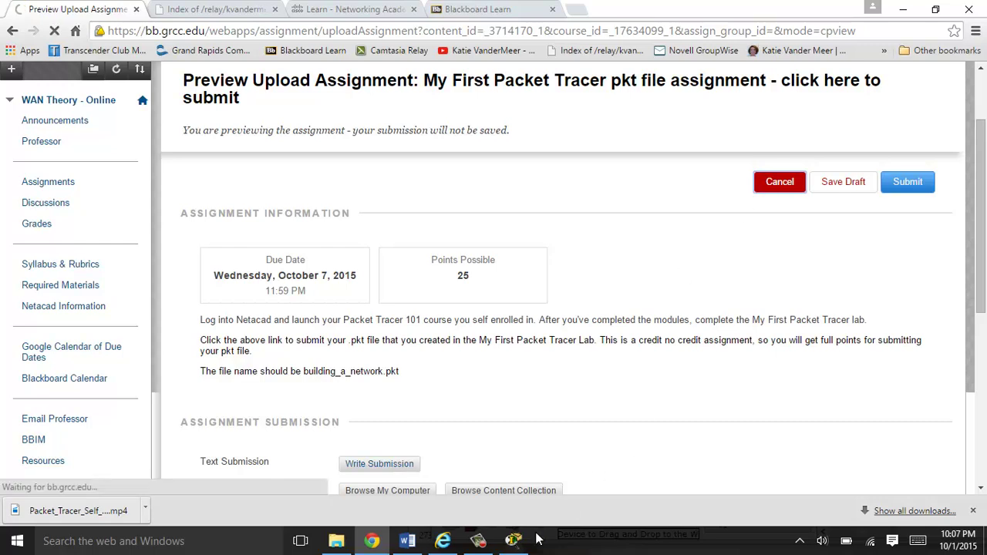
Step: Check the open Packet Tracer window, return to the Unit 5 page and open the Understanding Packet Tracer Quiz grade submission
click(515, 541)
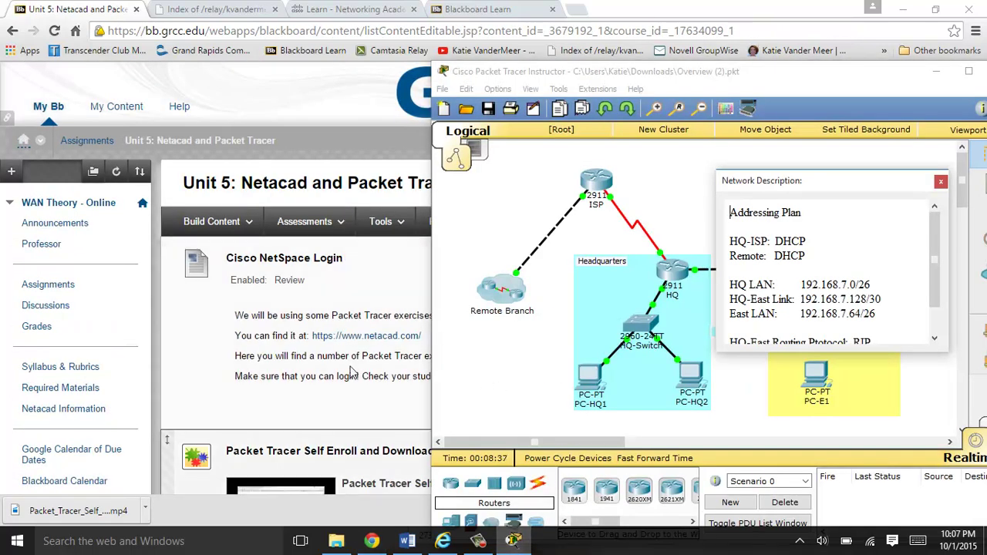
click(351, 362)
scroll(353, 372, down, 10)
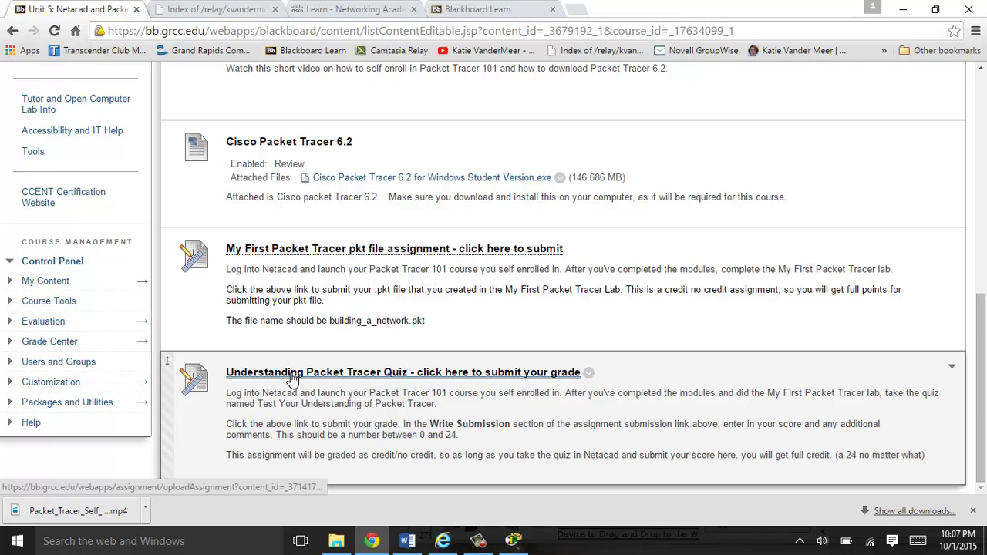
click(377, 372)
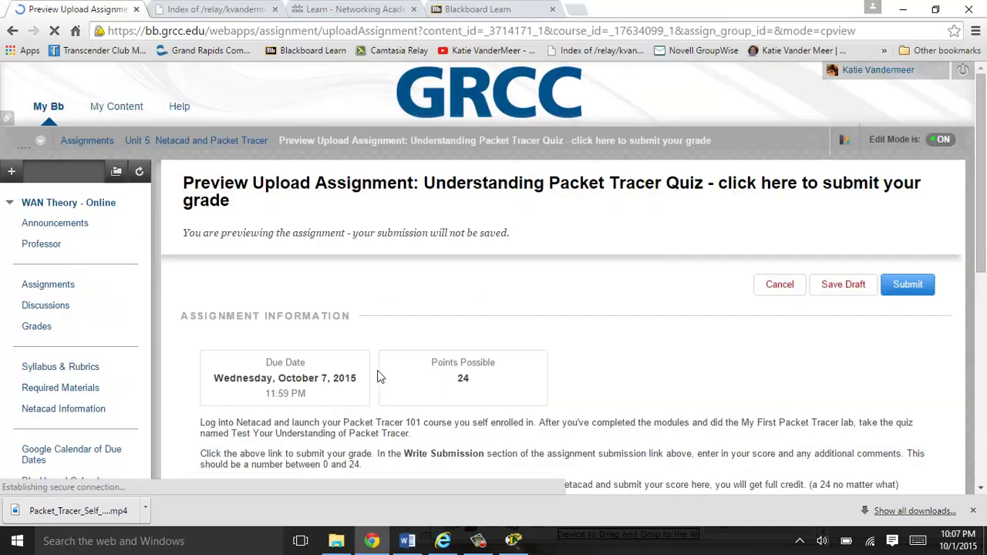
Step: Write the text submission "19 and I really like this and I'm excited to use Packet tracer soon!!!" for the quiz grade
scroll(414, 348, down, 5)
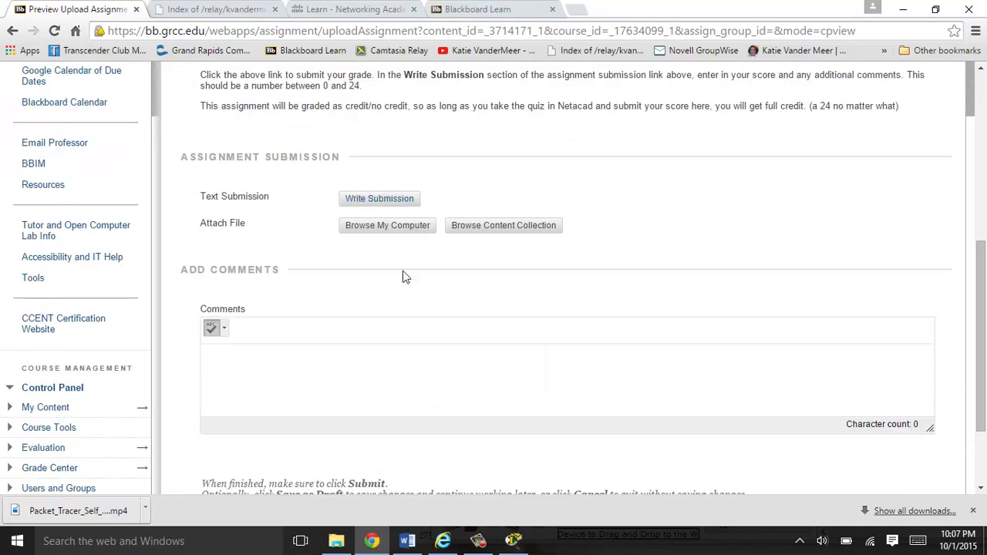
click(379, 198)
click(279, 302)
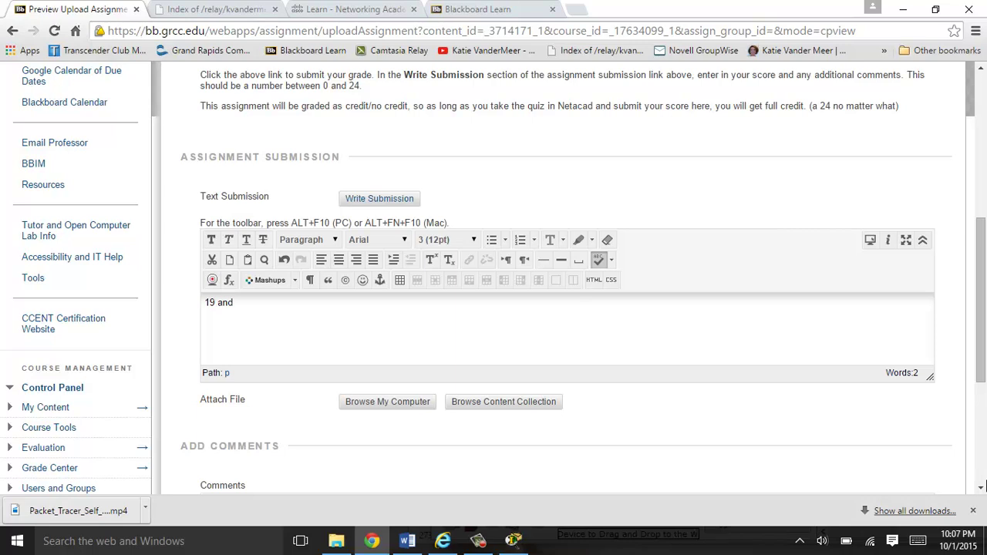
key(BackSpace)
key(BackSpace)
key(BackSpace)
text(li)
key(BackSpace)
key(BackSpace)
key(BackSpace)
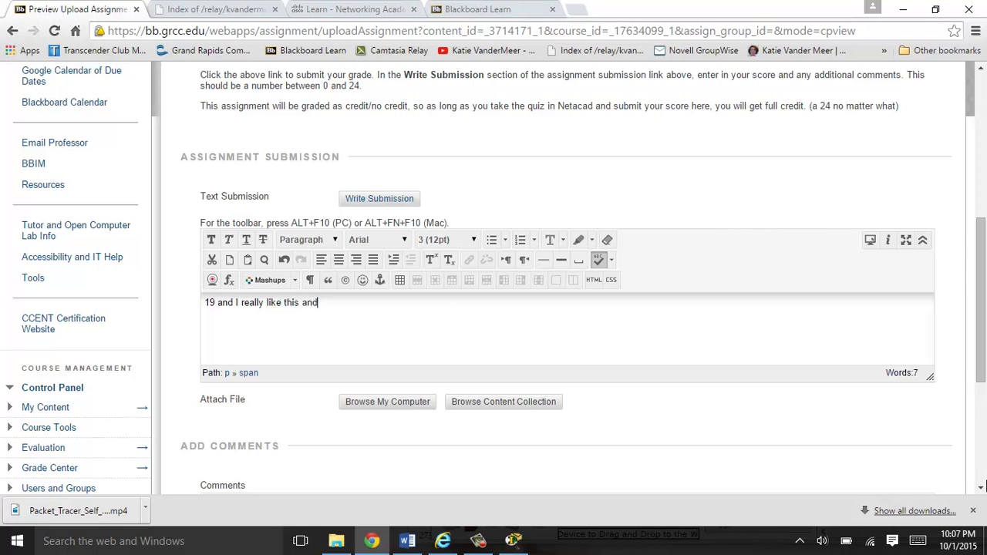
key(BackSpace)
text(ted to use Packet tracer soon!!!)
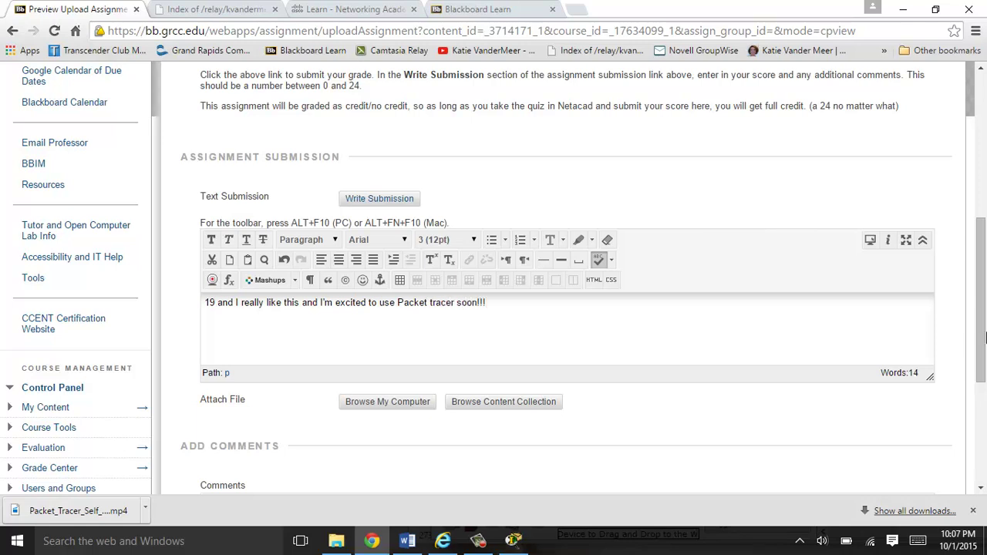
scroll(881, 161, up, 5)
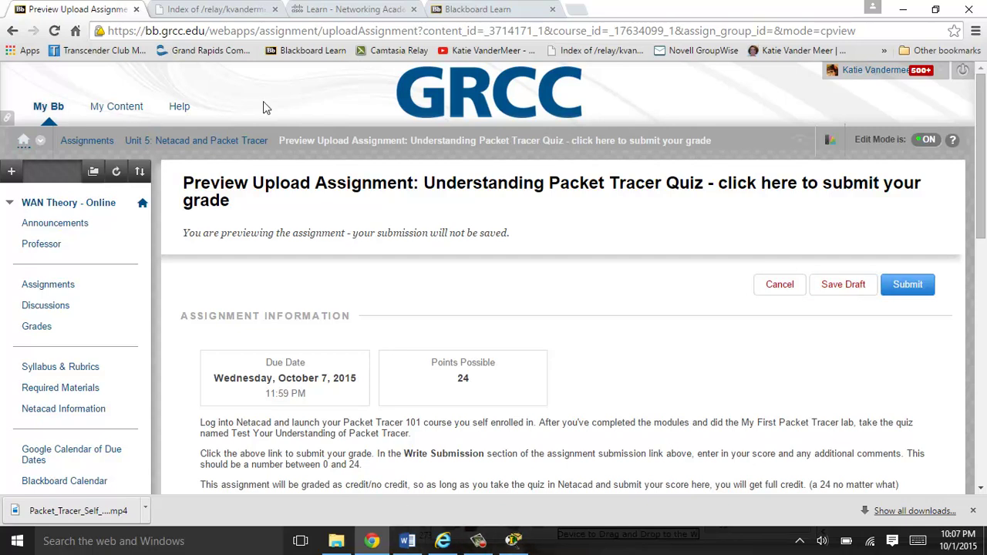
Step: Switch to Internet Explorer and open the Test your Understanding of Packet Tracer quiz from the course modules
click(441, 541)
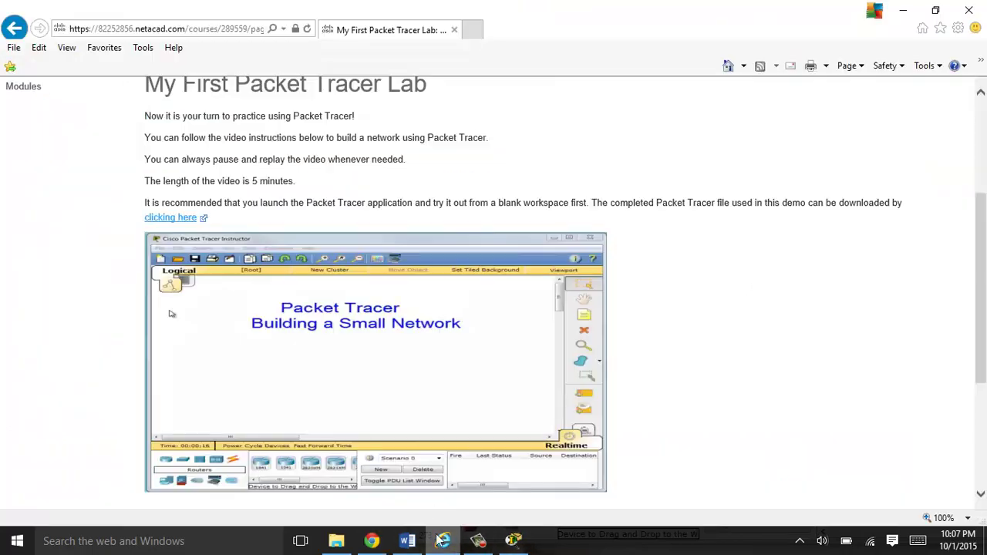
scroll(32, 290, up, 3)
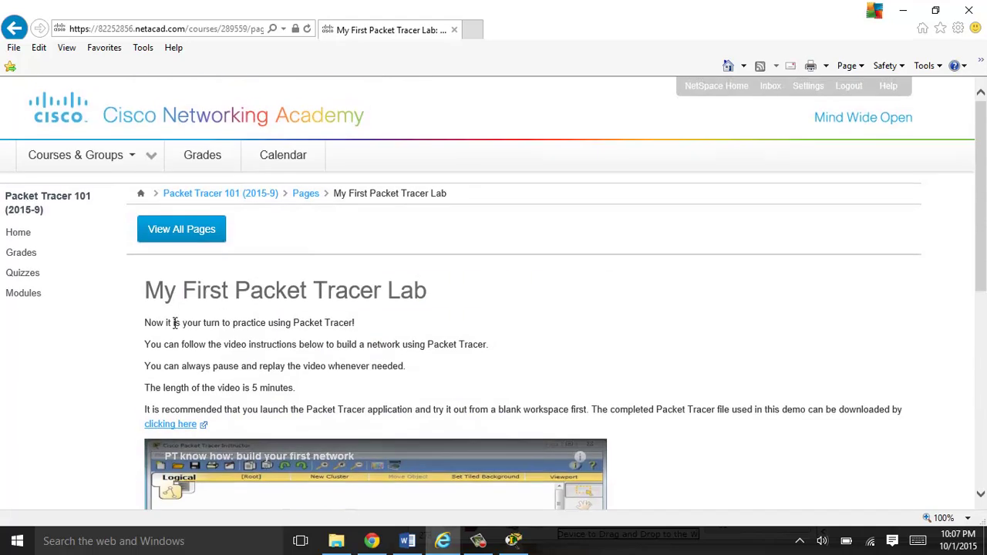
click(22, 296)
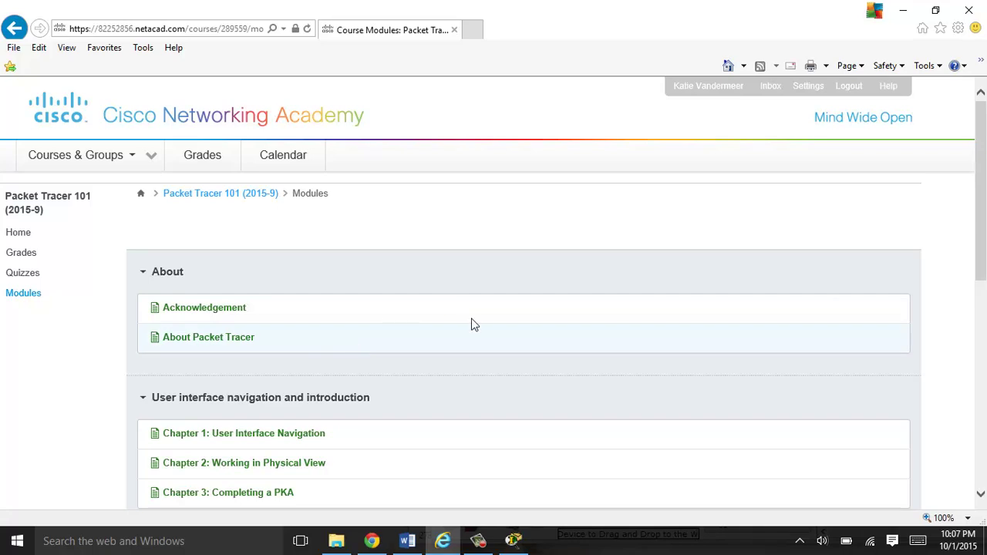
drag(976, 224, 980, 326)
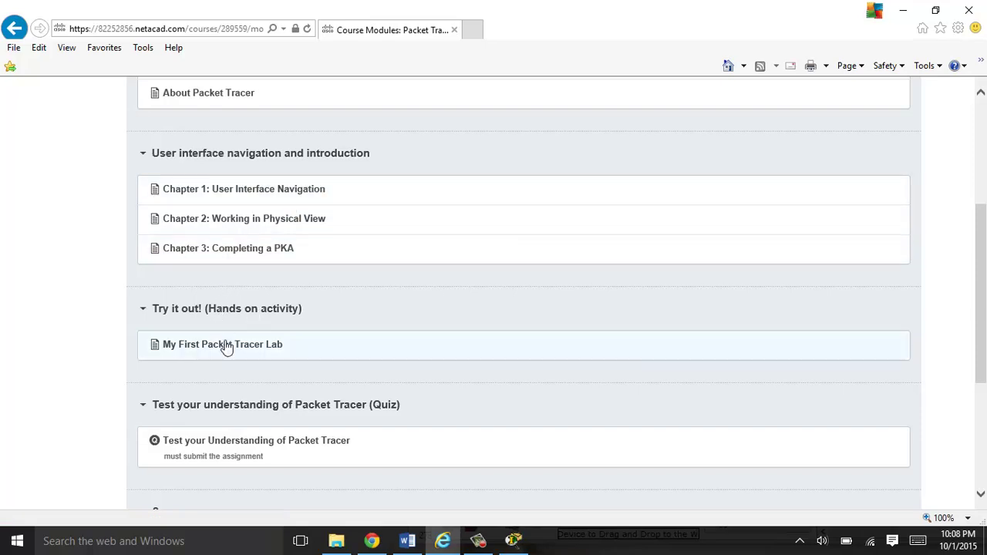
click(233, 445)
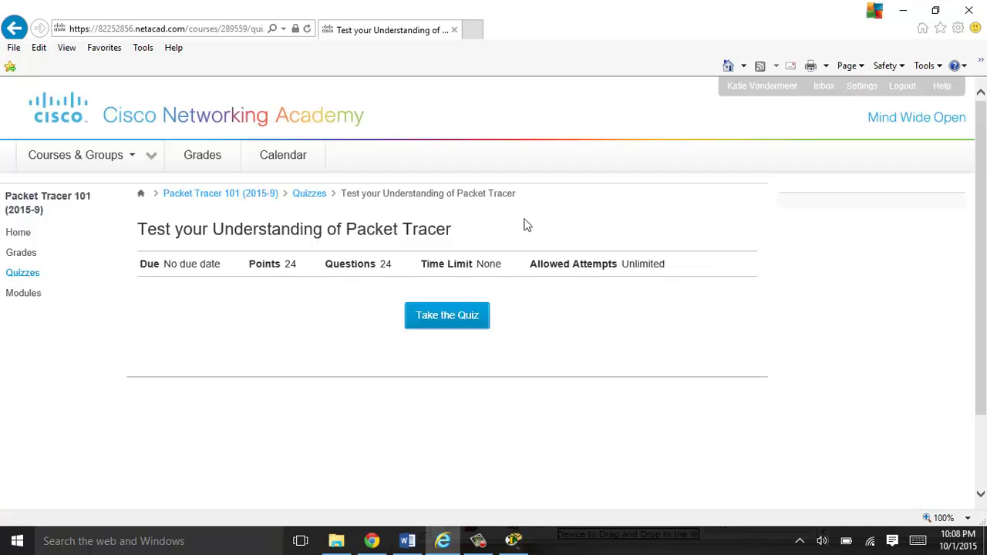
Step: Start the quiz, answer Question 1 with the icon marked with a red A, and continue to Question 2
click(471, 326)
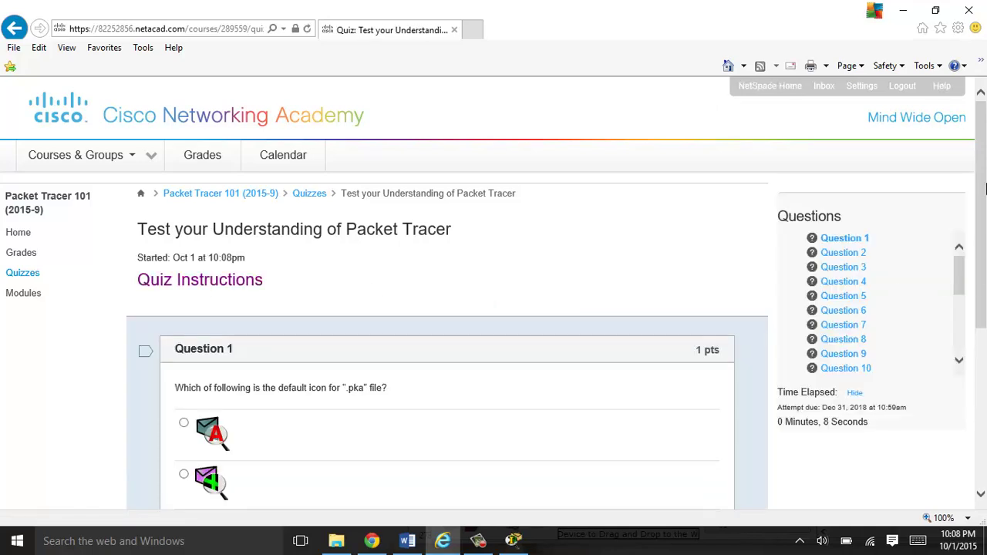
scroll(983, 175, down, 3)
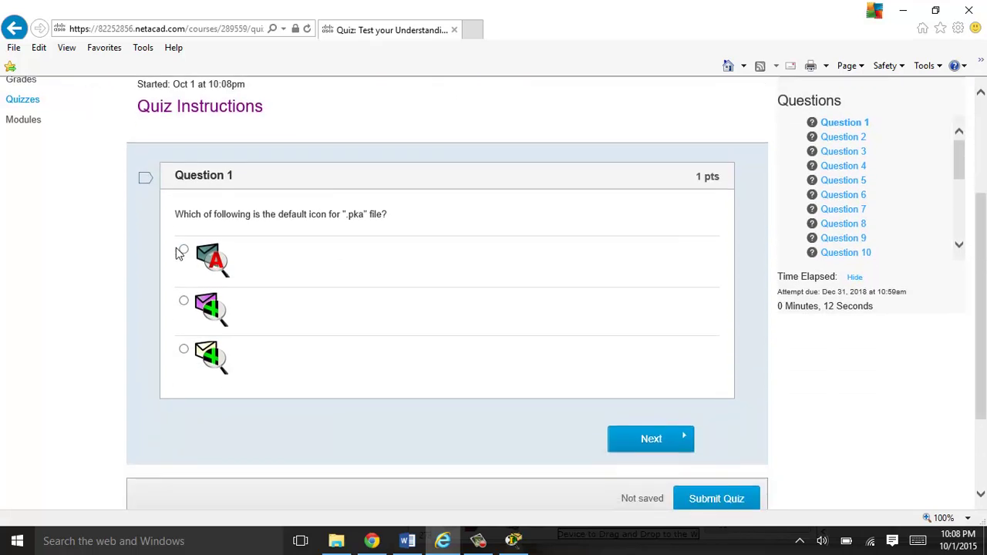
click(183, 250)
click(672, 437)
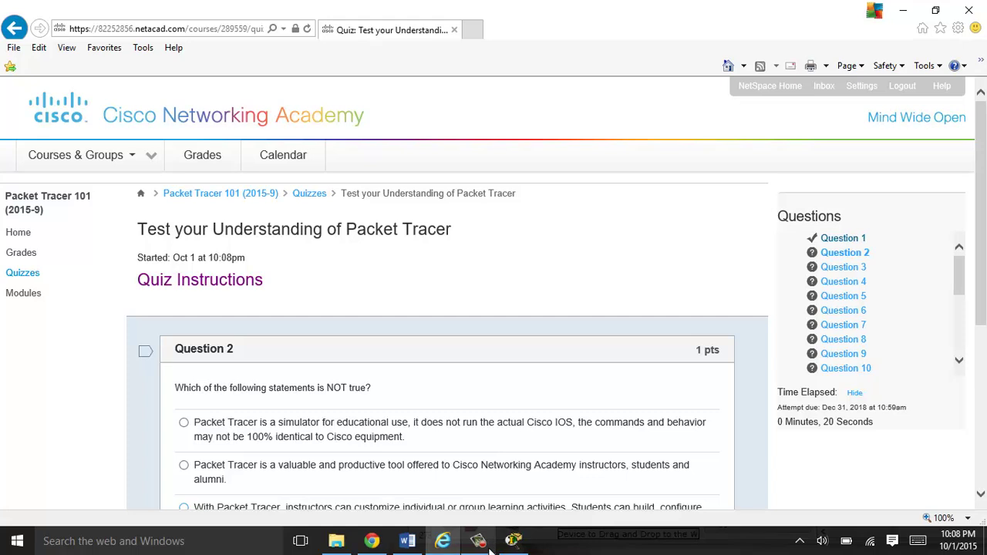
mouse_move(409, 543)
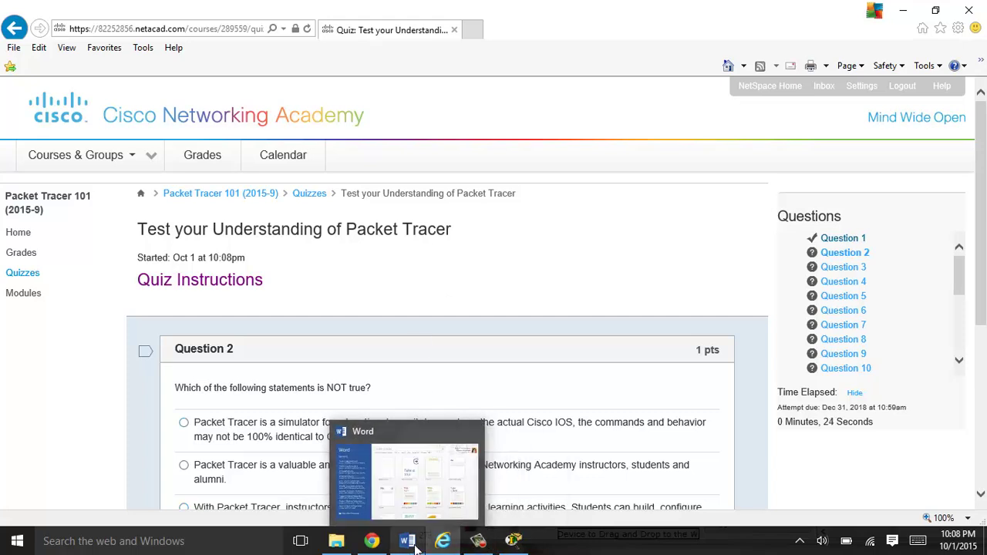
Step: Check the quiz grade submission page in Chrome against Question 2 of the quiz in Internet Explorer
click(373, 542)
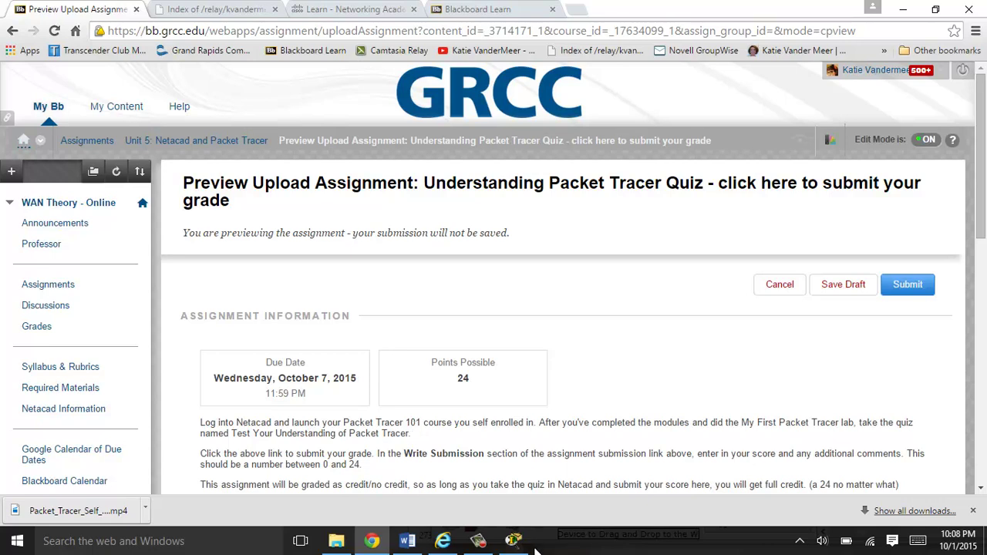
click(443, 541)
scroll(331, 370, down, 1)
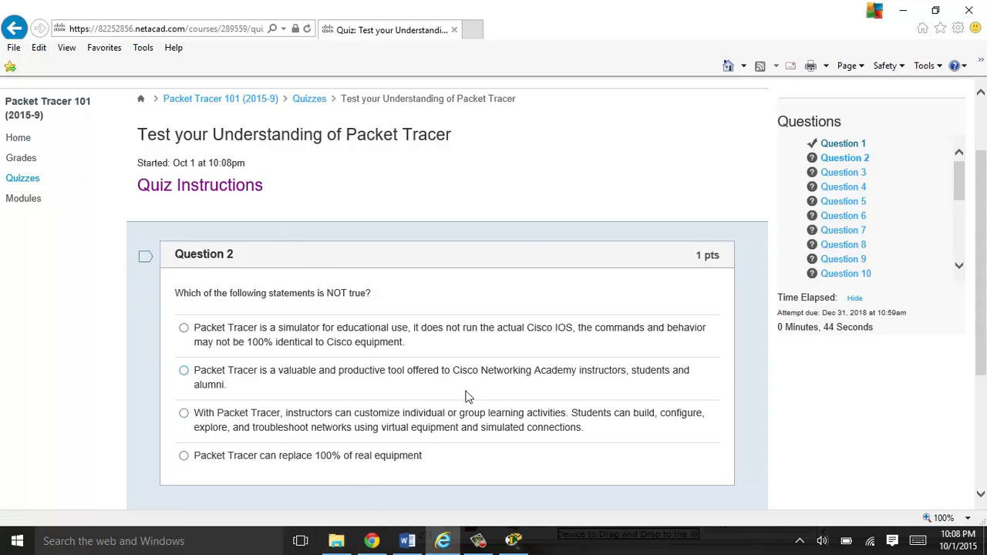
mouse_move(376, 552)
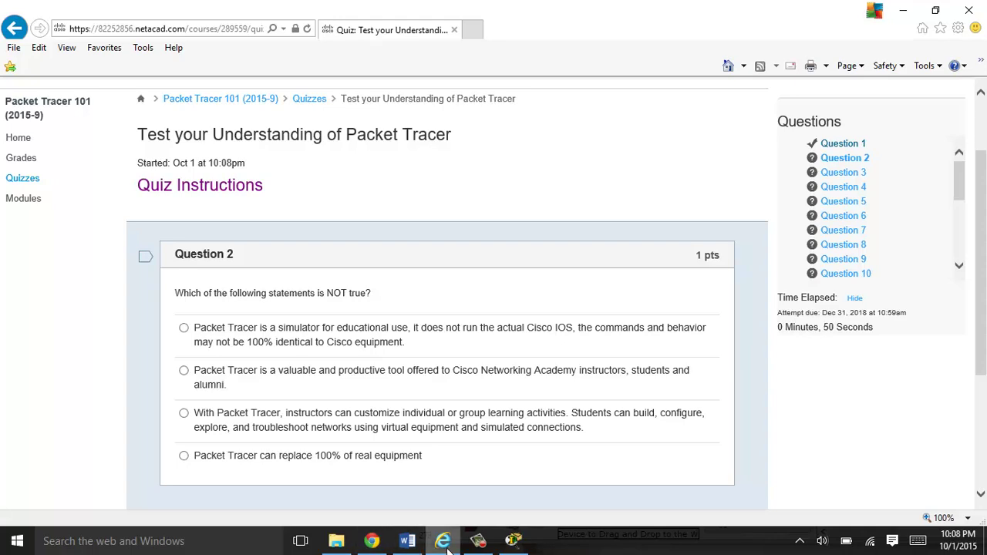
click(371, 541)
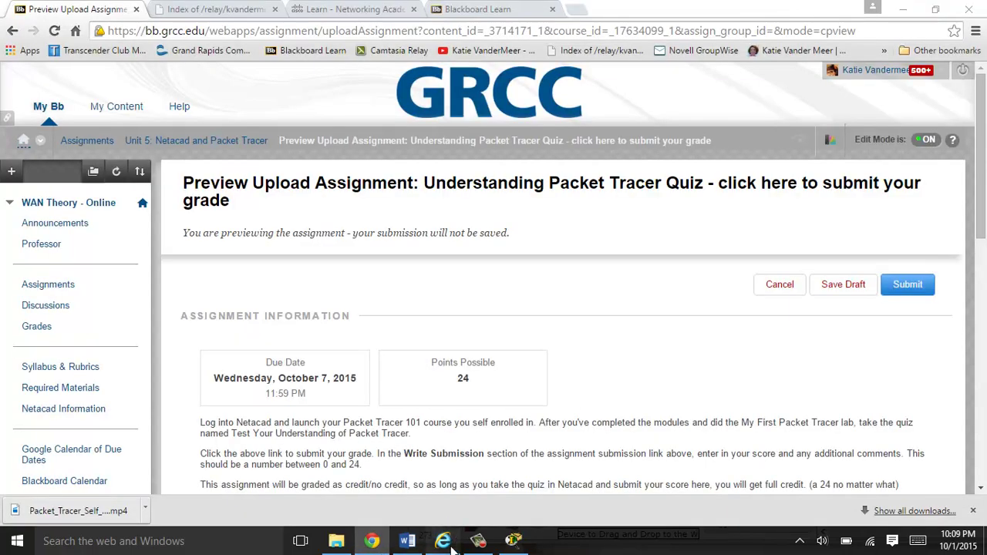
click(446, 541)
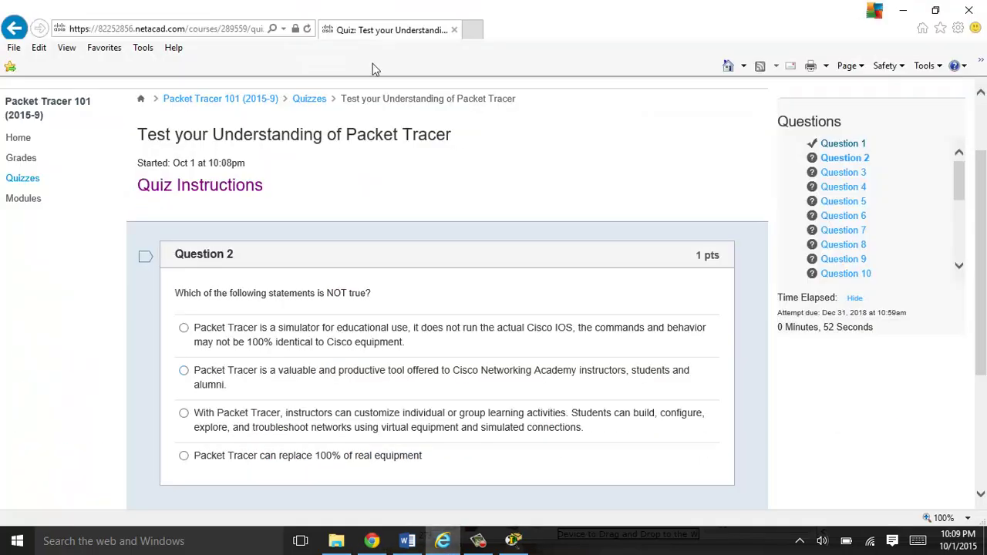
Step: Leave the unfinished quiz for the Packet Tracer 101 modules page and review its chapters, hands-on lab and quiz entries
click(23, 199)
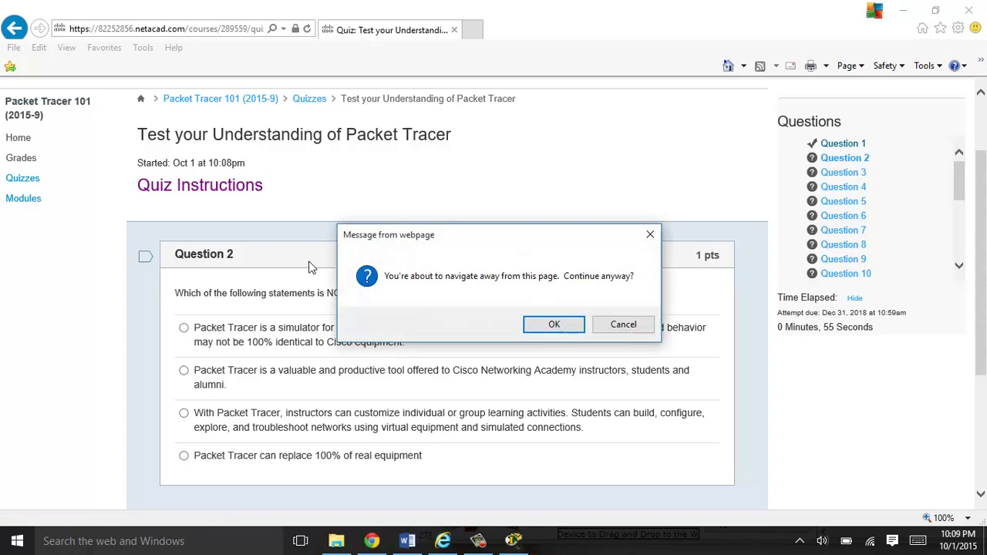
click(552, 325)
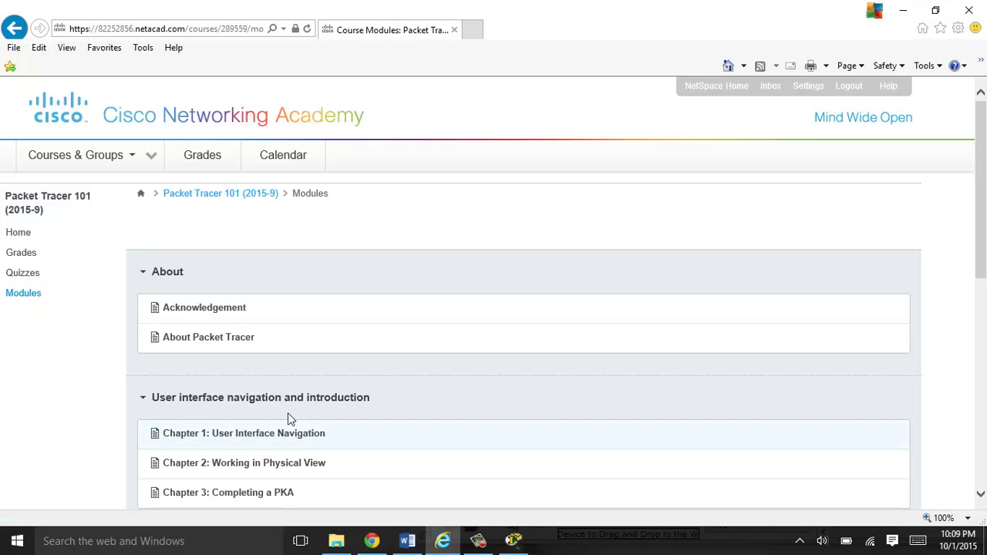
scroll(275, 381, down, 1)
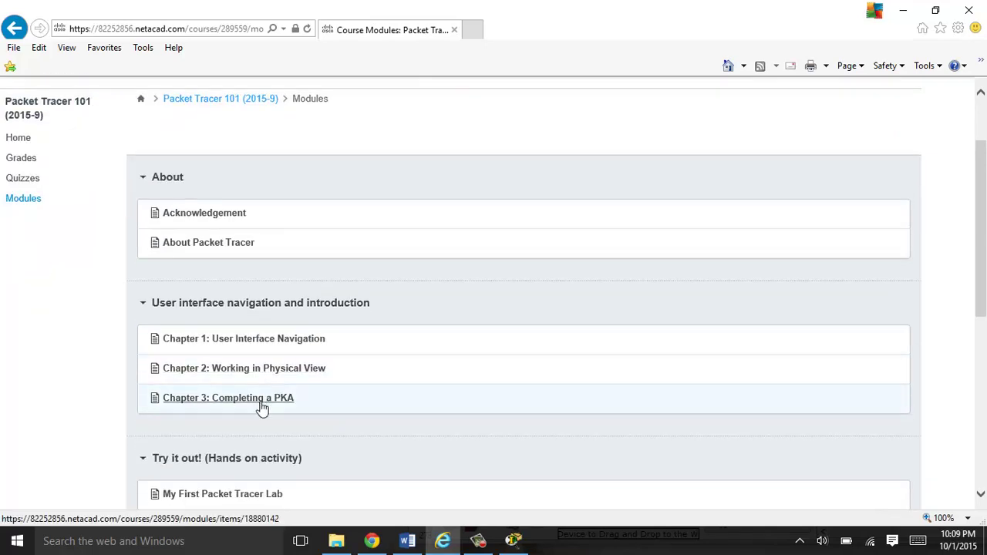
scroll(262, 409, down, 2)
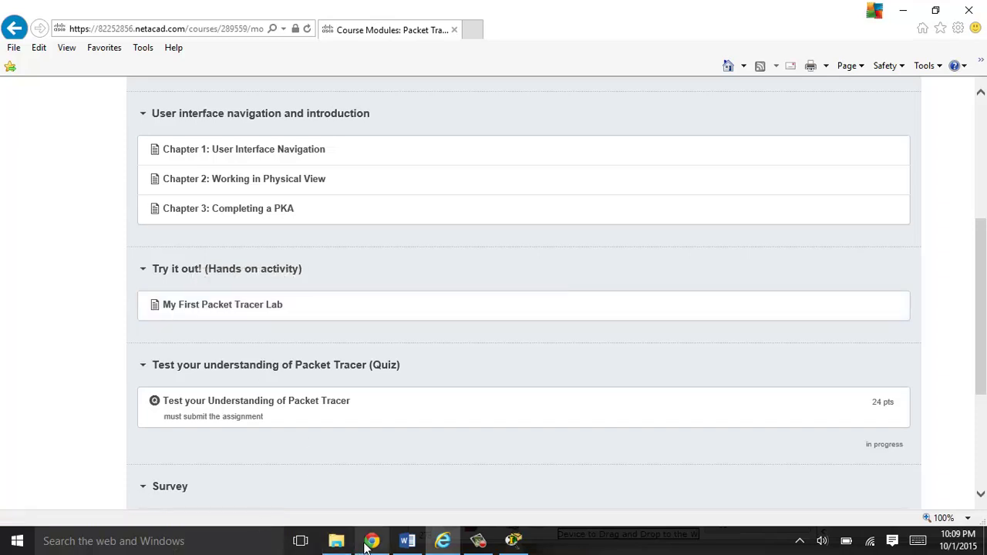
mouse_move(367, 544)
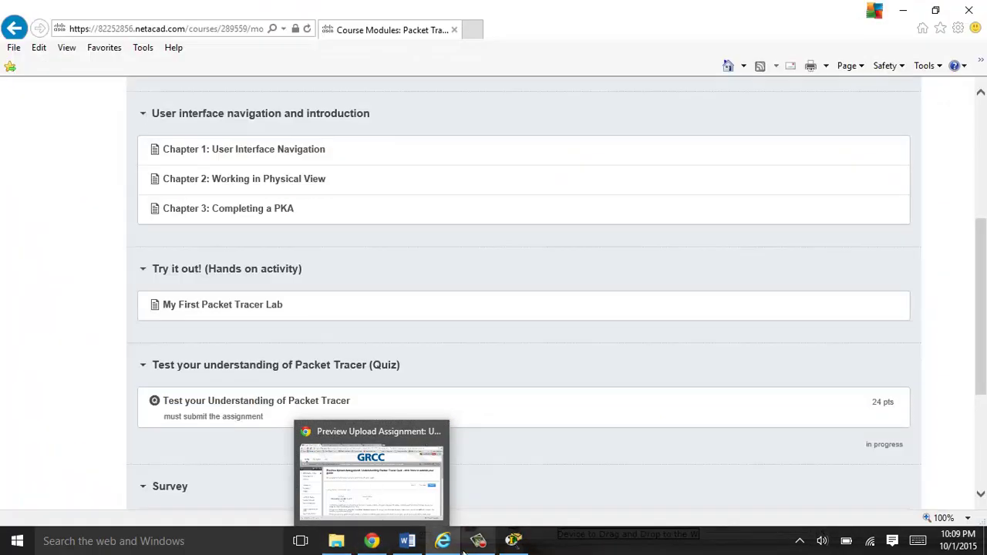
mouse_move(439, 549)
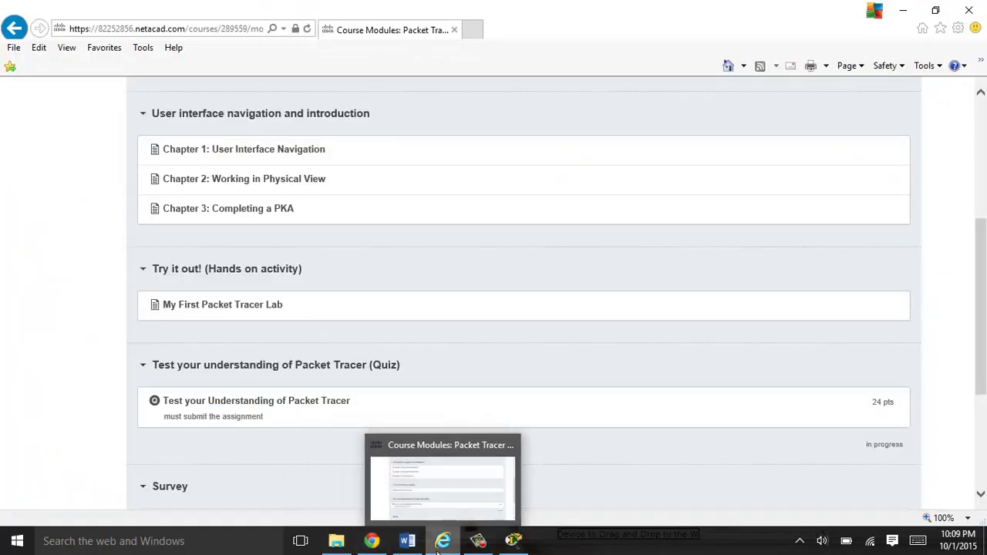
click(477, 544)
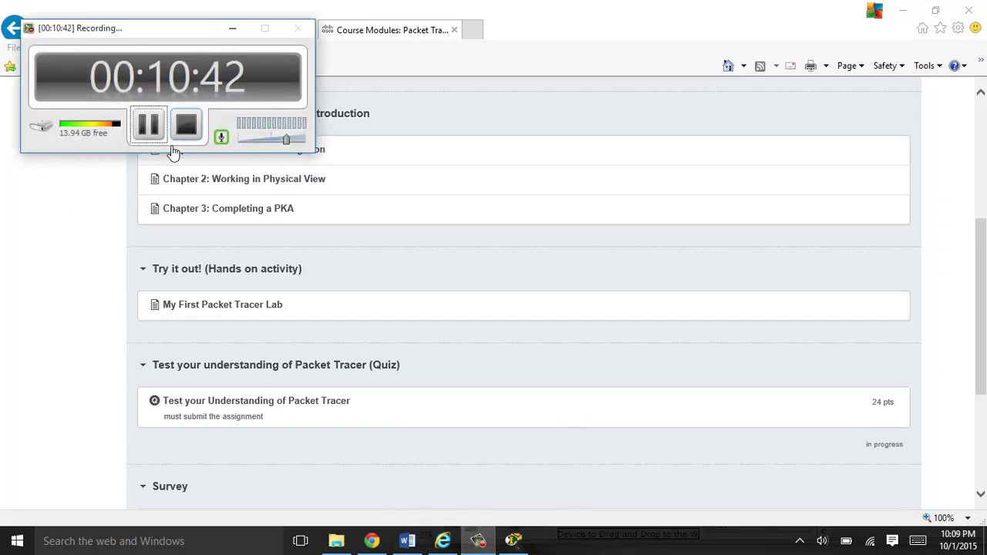